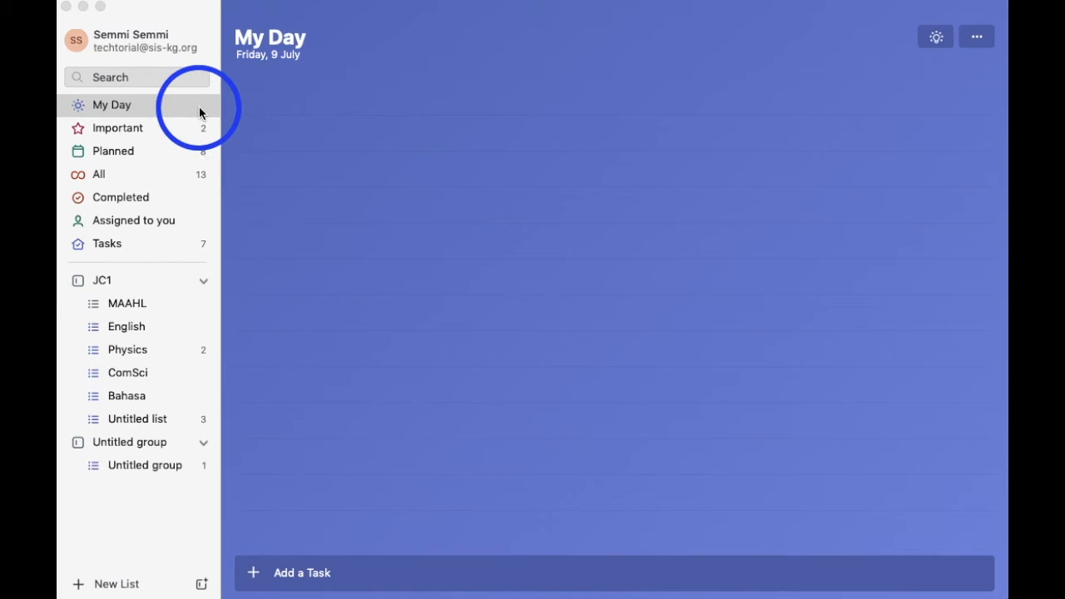
Look through the My Day, Important, Planned, All, Completed, Assigned to you, Tasks and Physics lists.
click(199, 111)
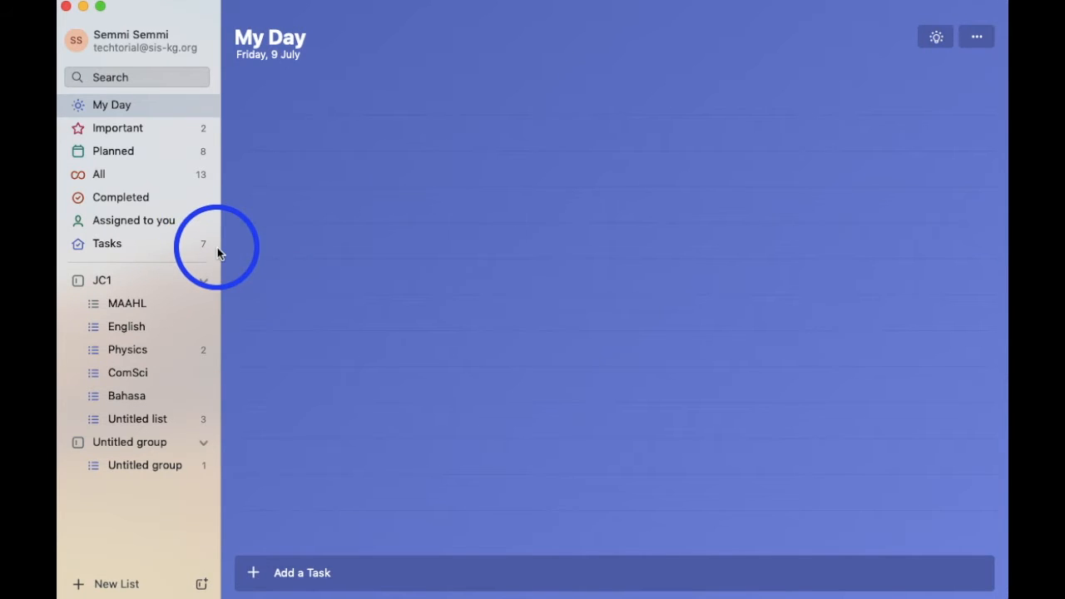
click(193, 133)
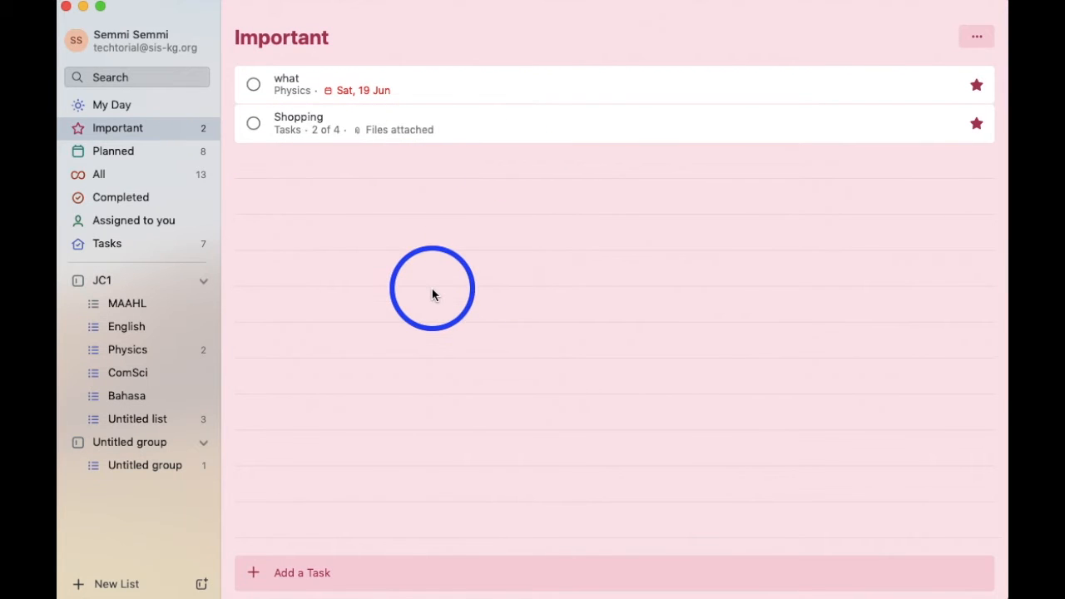
click(152, 158)
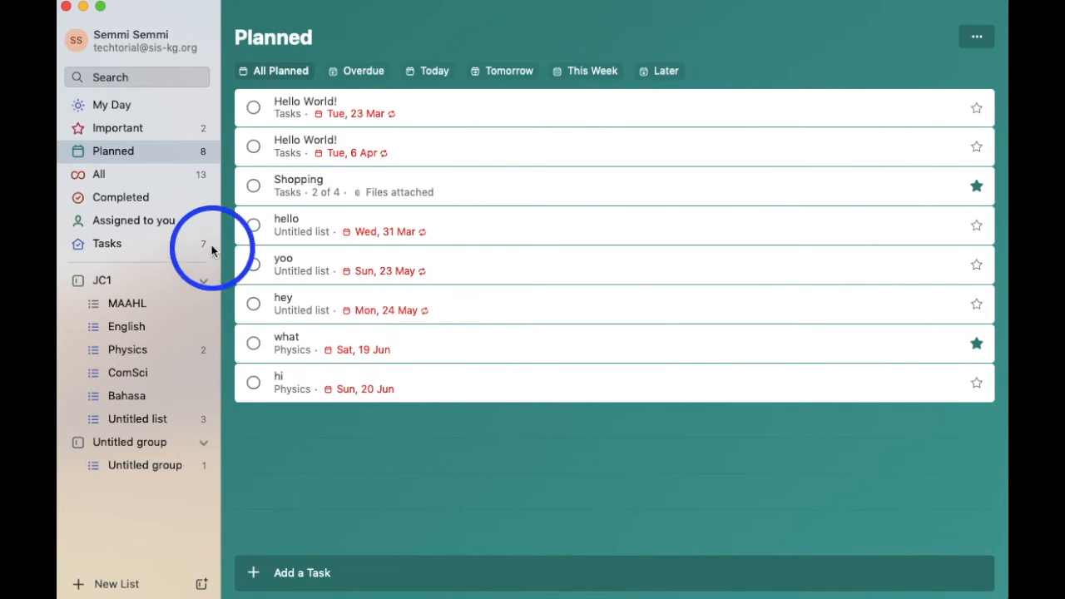
click(179, 183)
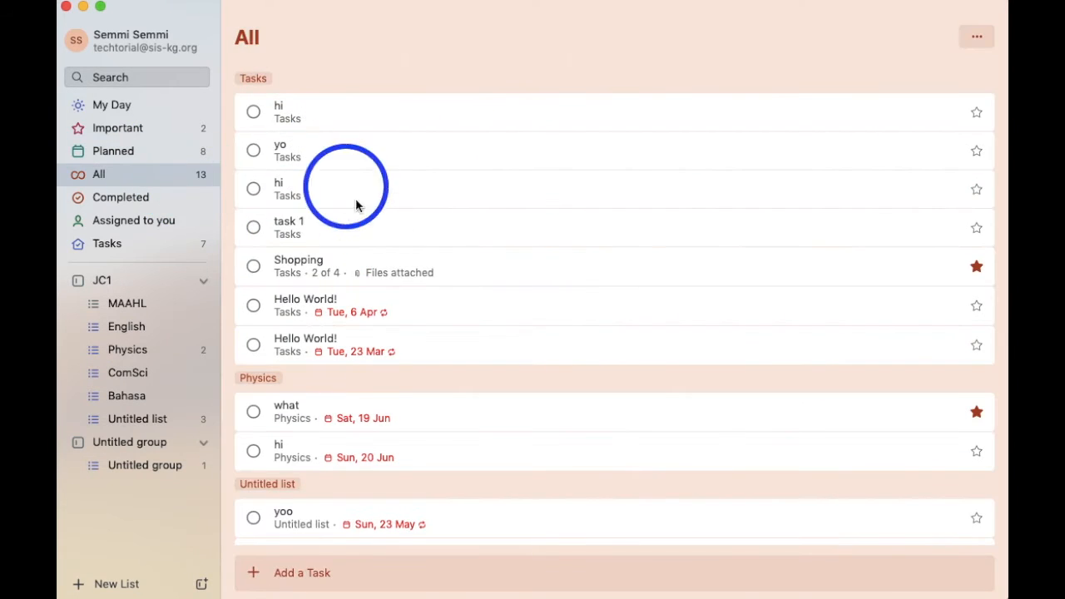
scroll(382, 333, down, 4)
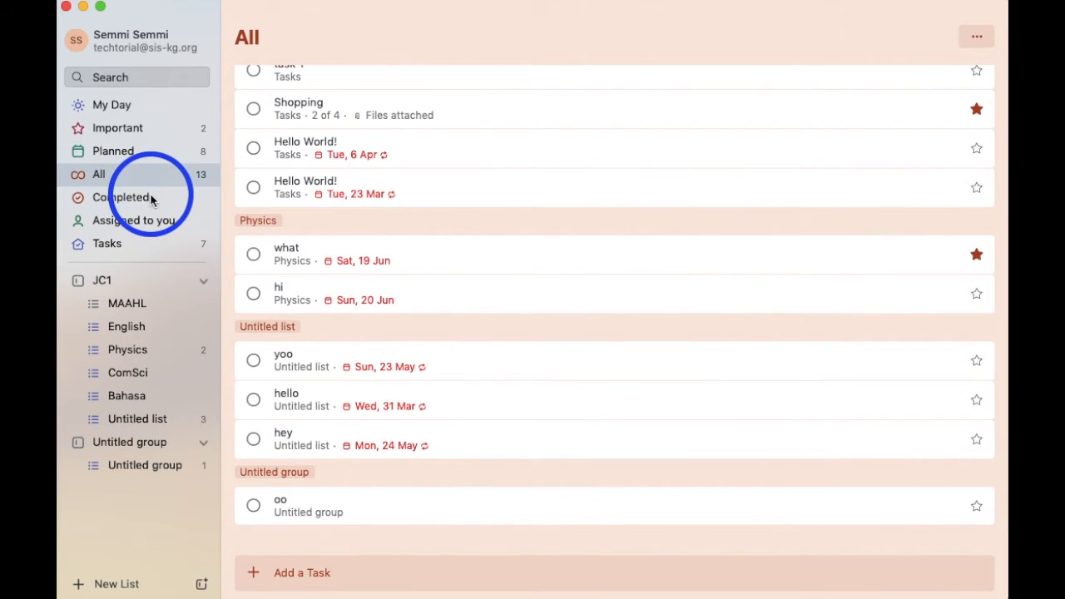
click(146, 200)
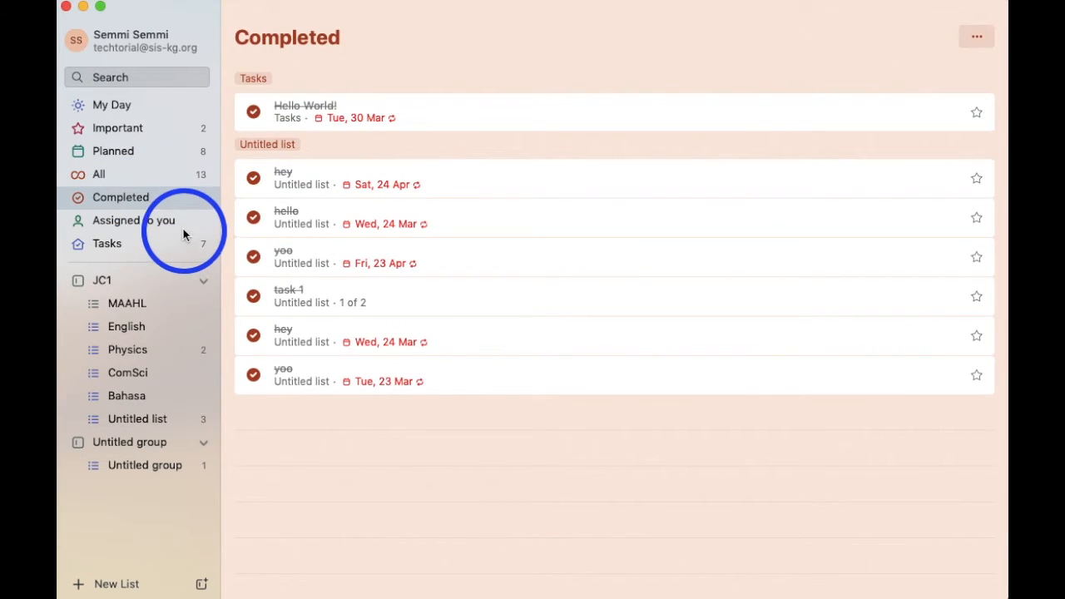
click(176, 221)
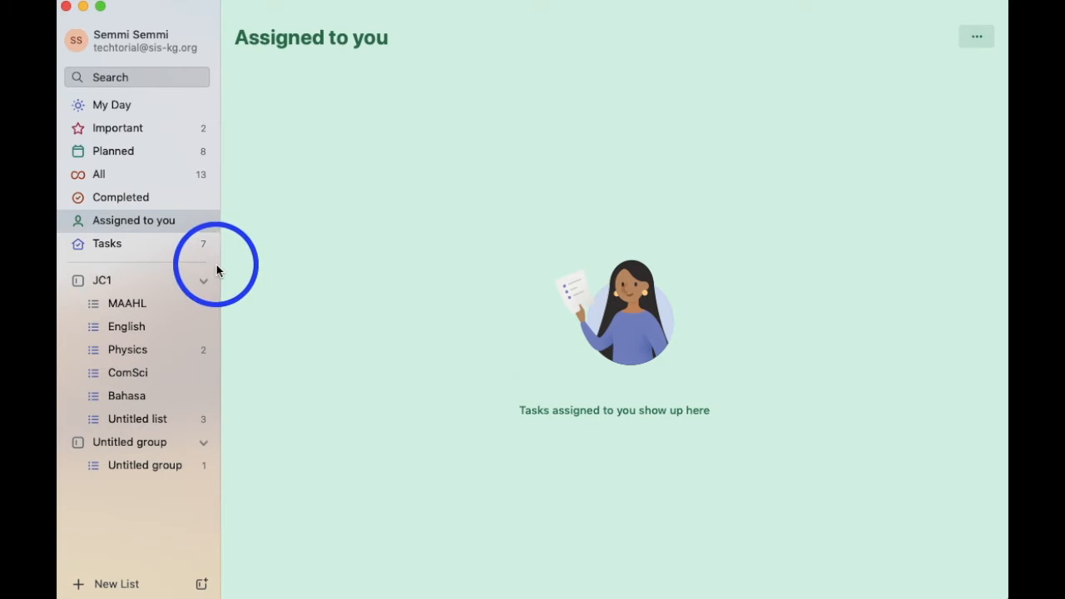
click(176, 246)
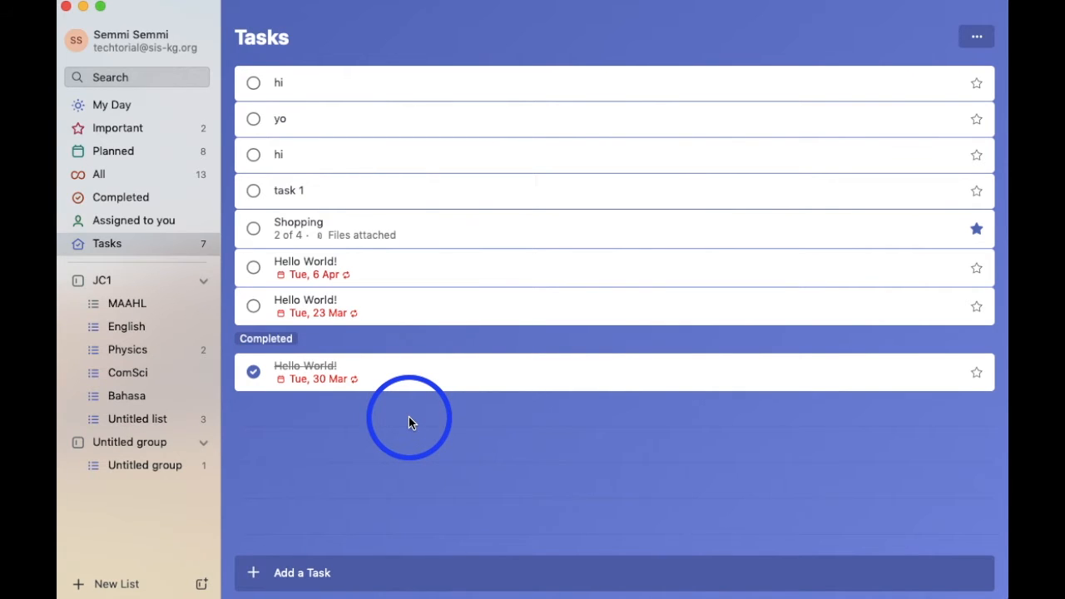
click(184, 351)
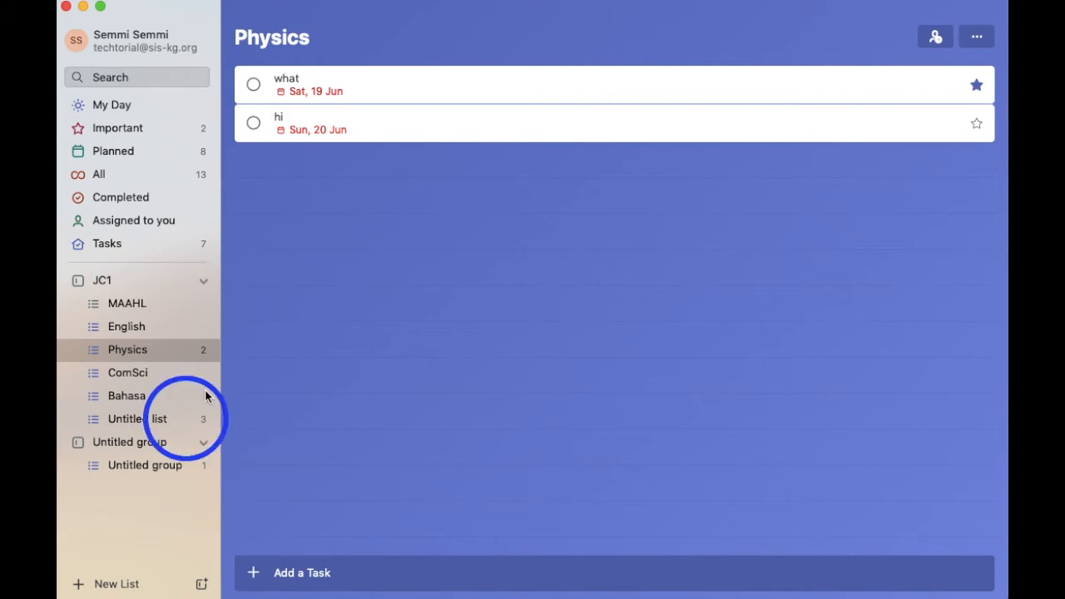
Create a new list outside the existing groups, keeping its default name.
click(80, 584)
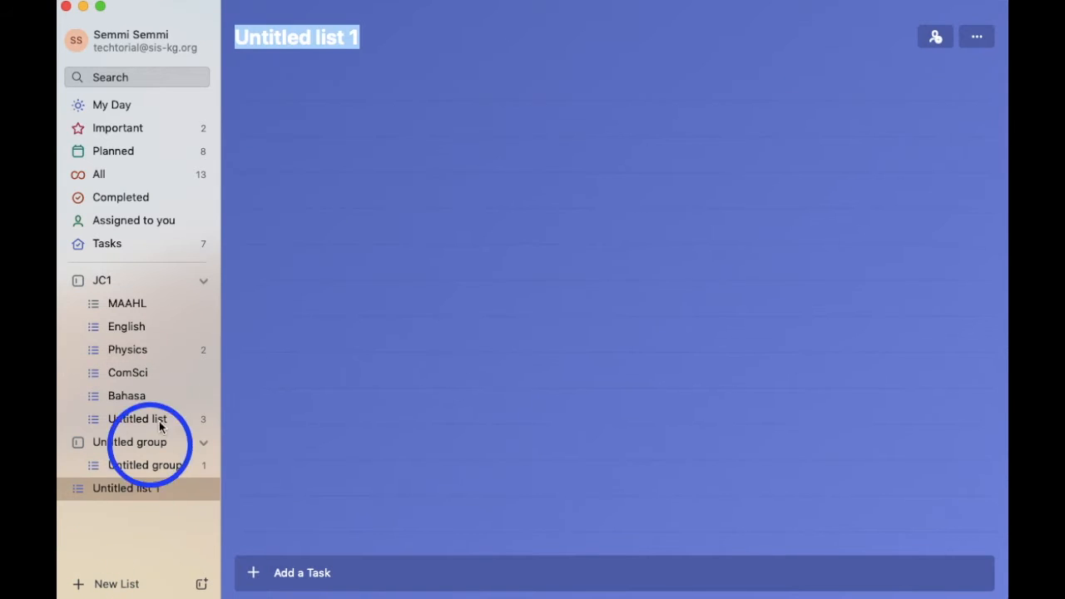
Review the available actions for the ComSci list without applying any of them.
click(158, 370)
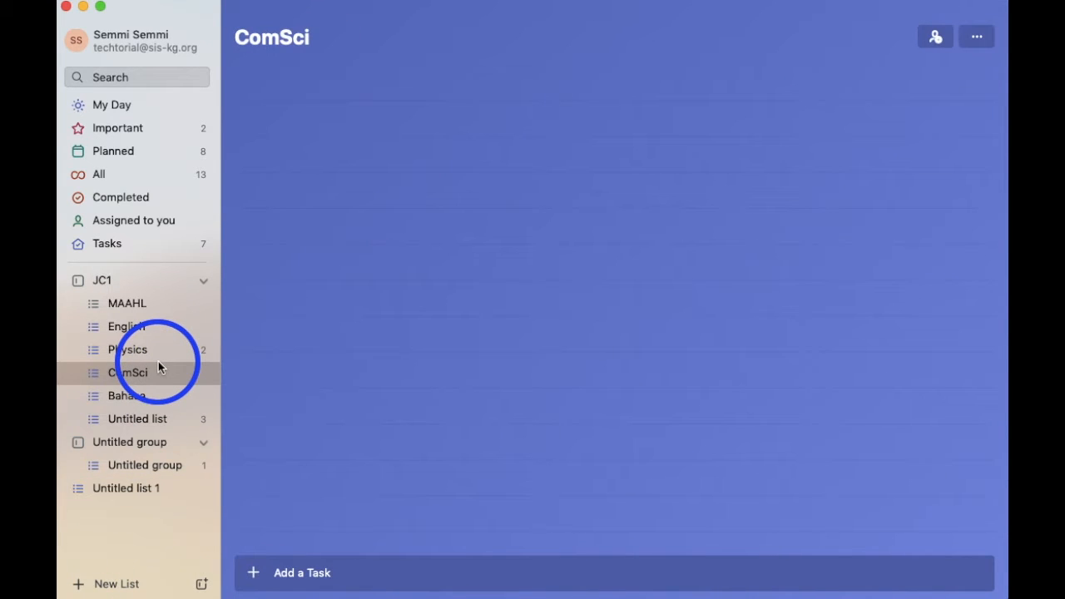
right_click(159, 368)
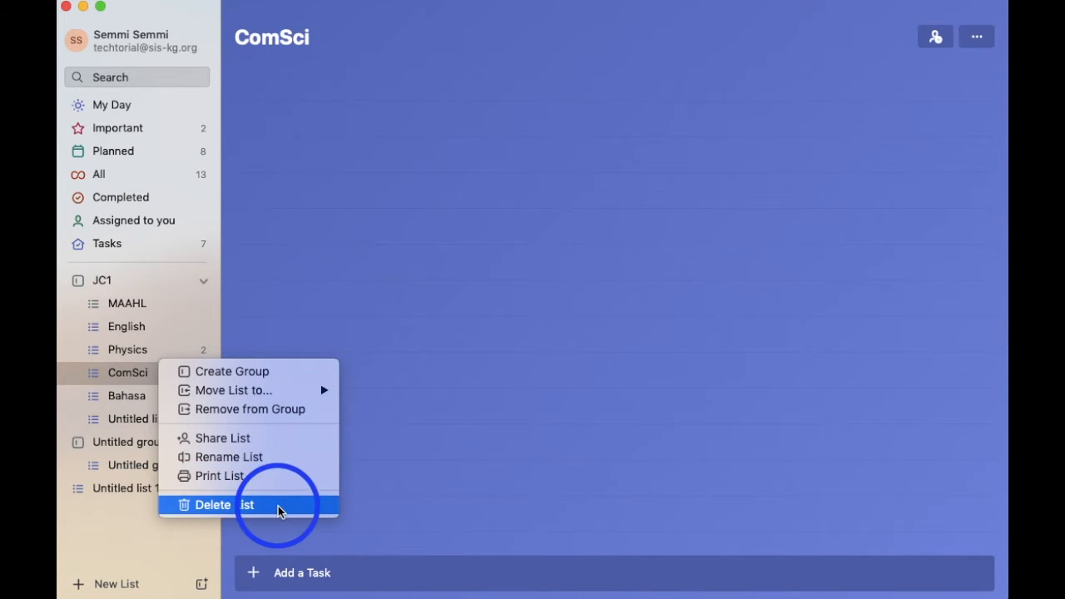
click(404, 374)
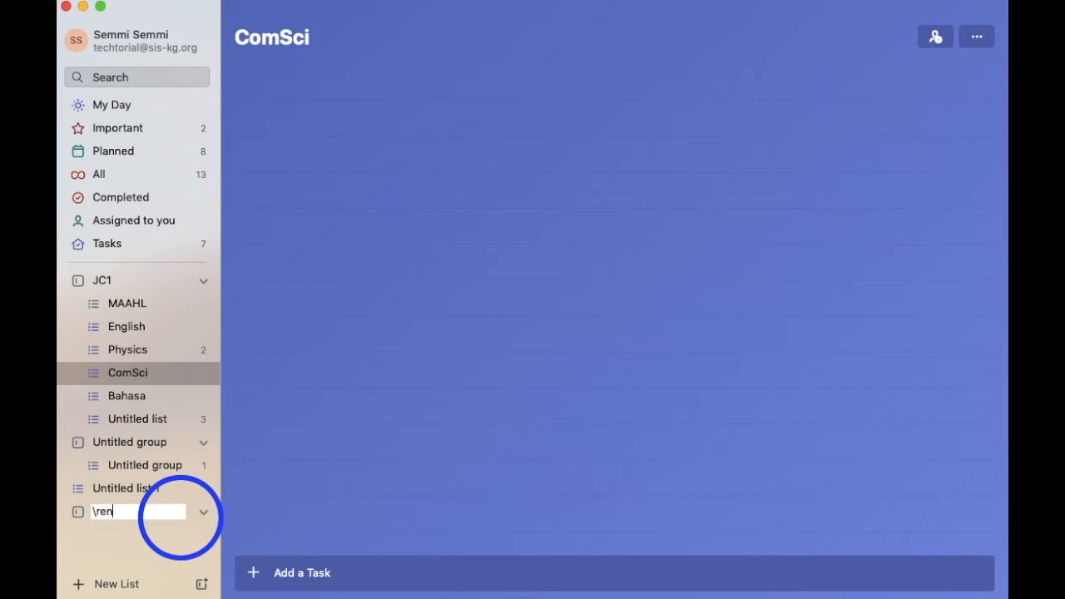
Create a list group named "\rename" and move the ComSci list into it.
key(Return)
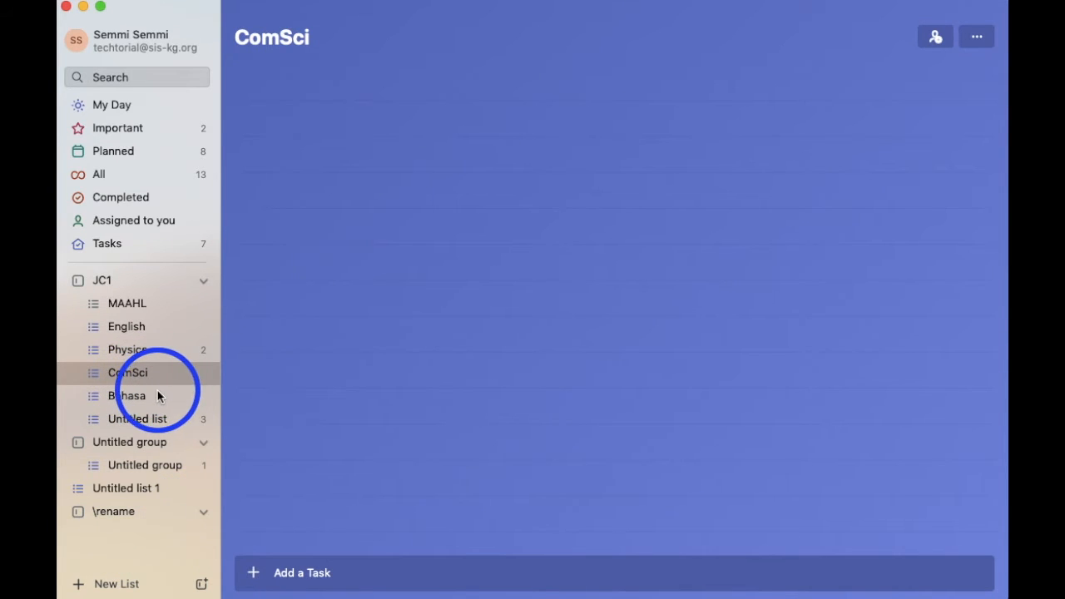
drag(145, 377, 150, 516)
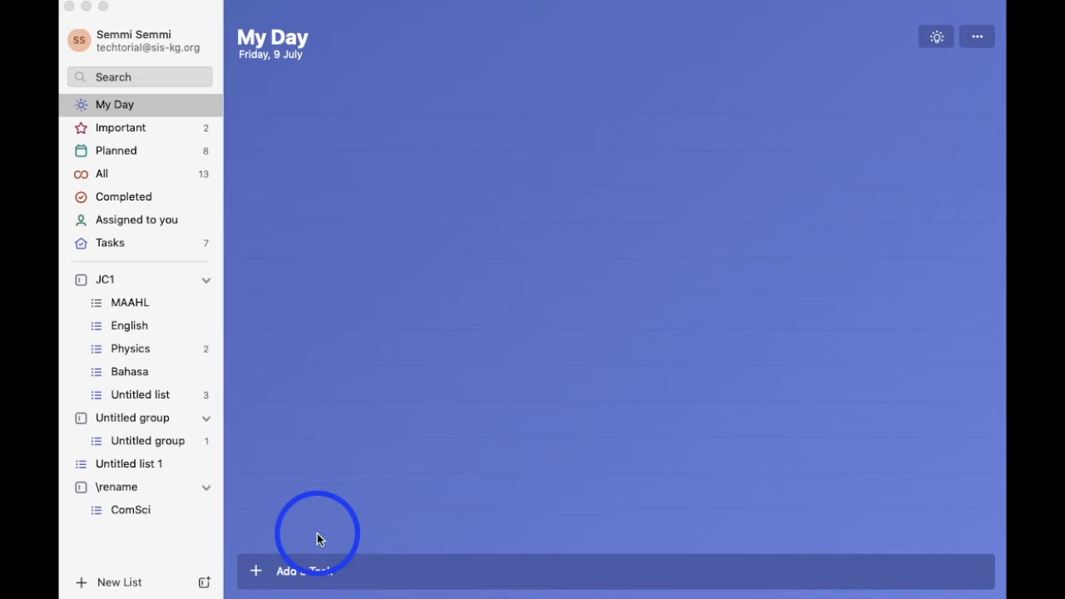
Add a My Day task titled with the account holder's first name, and switch its completion on and off again.
click(316, 570)
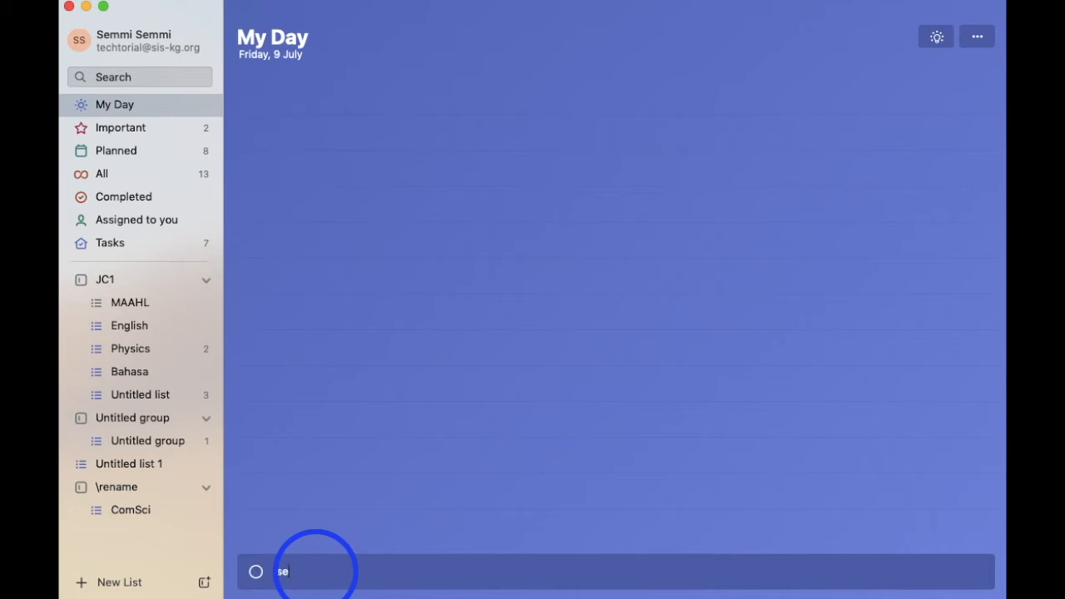
key(Return)
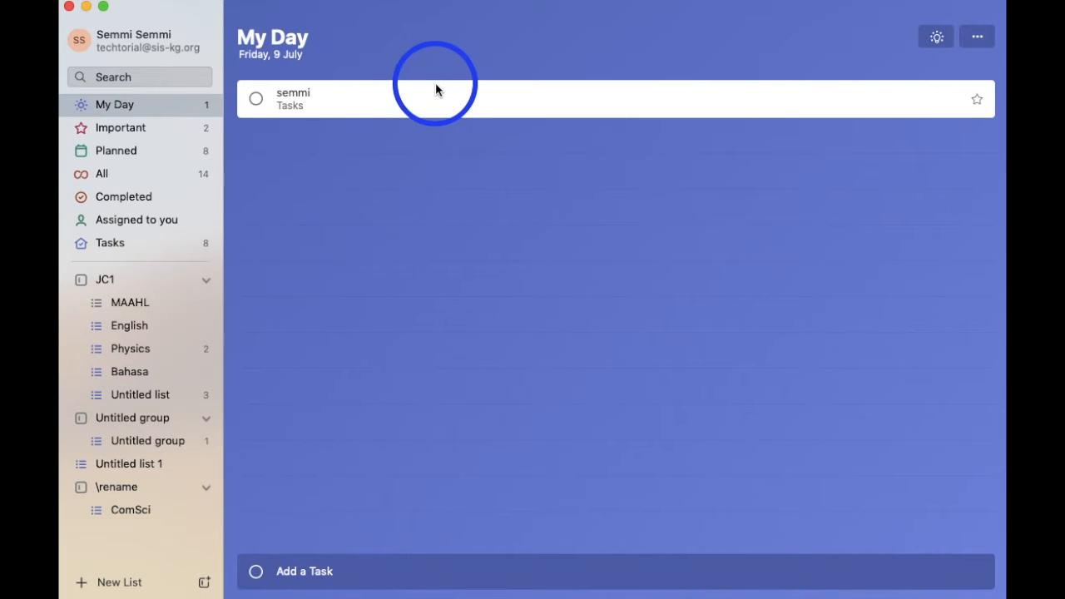
click(257, 99)
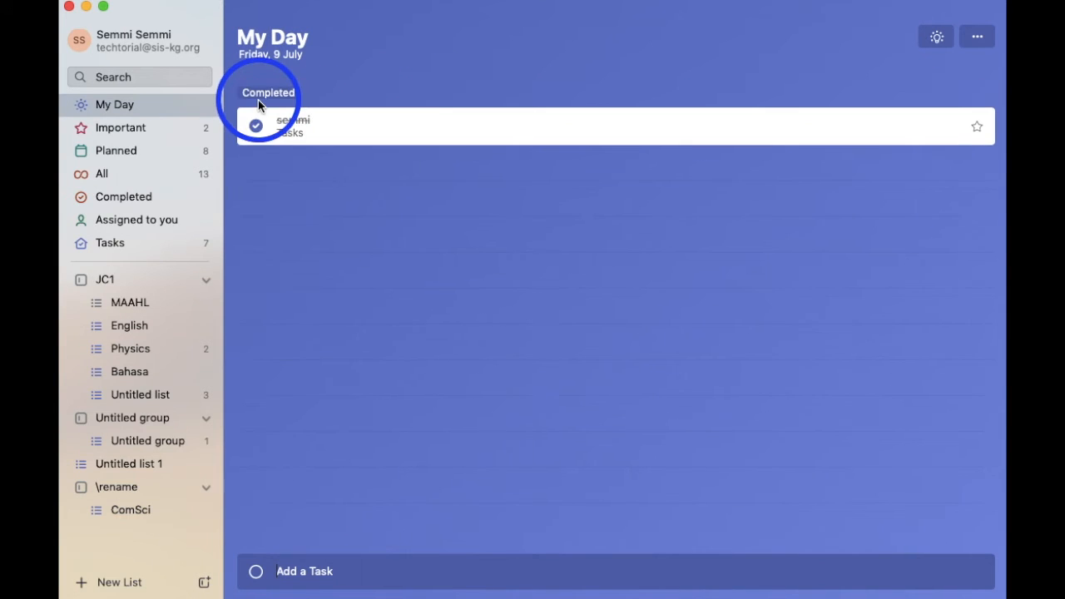
click(257, 125)
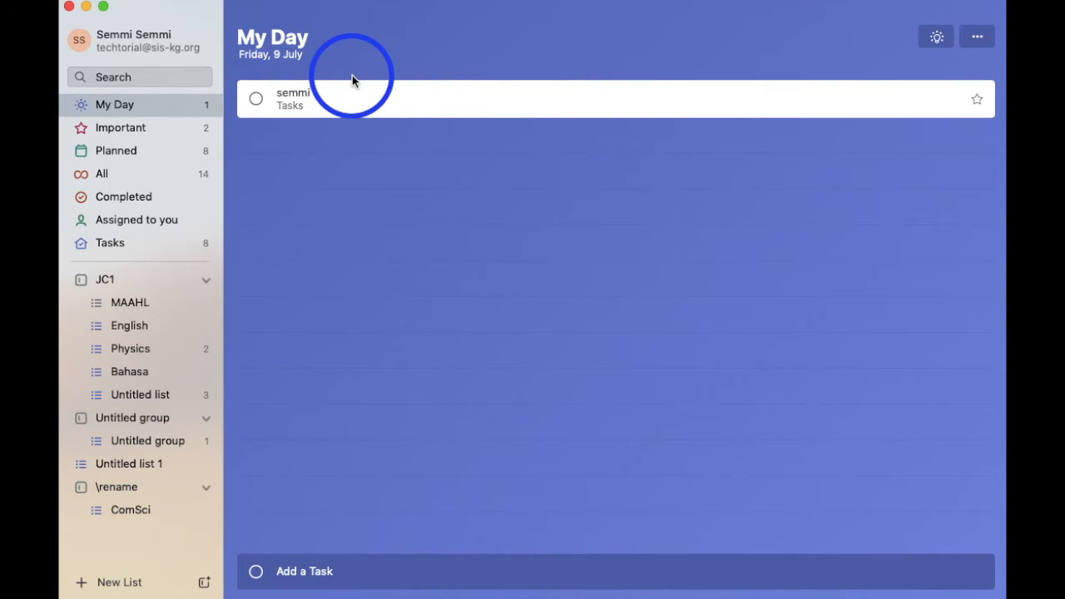
Add a step "love" to the new My Day task, and switch the step's completion on and off again.
click(299, 96)
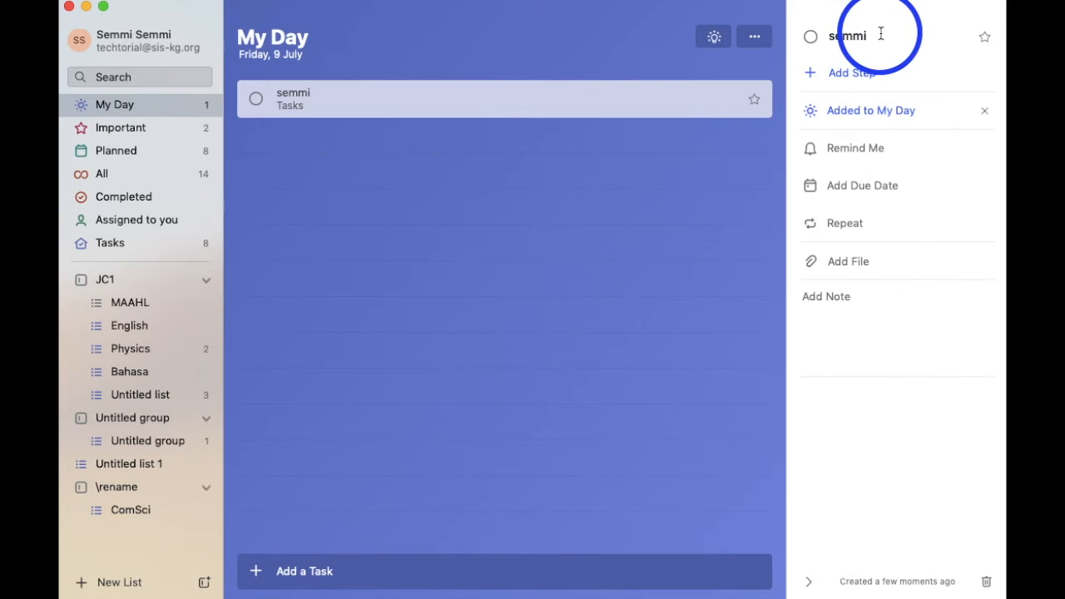
click(854, 67)
text(love)
key(Return)
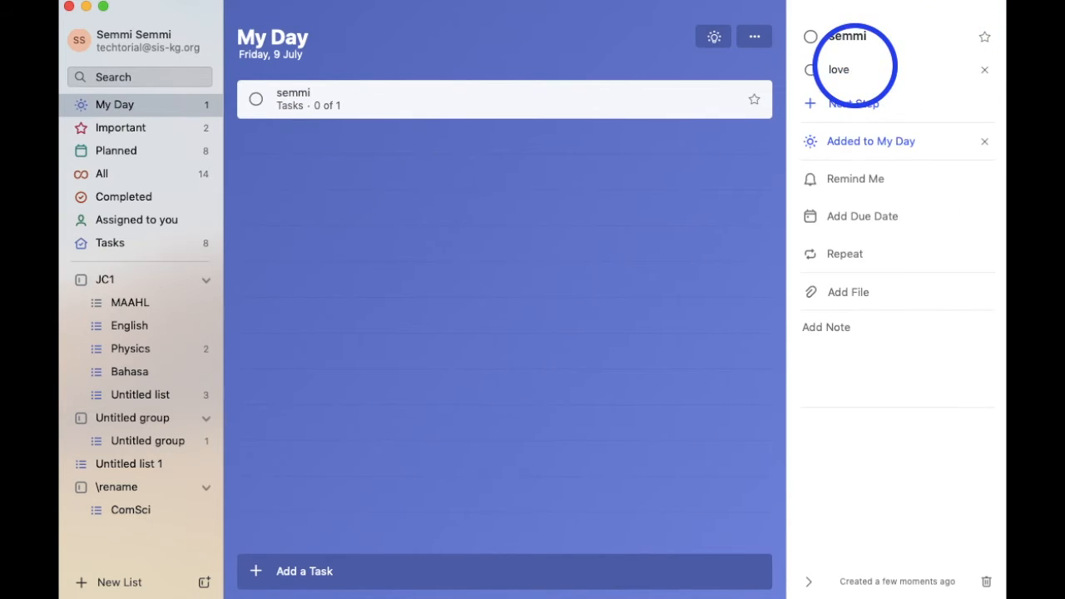
click(811, 71)
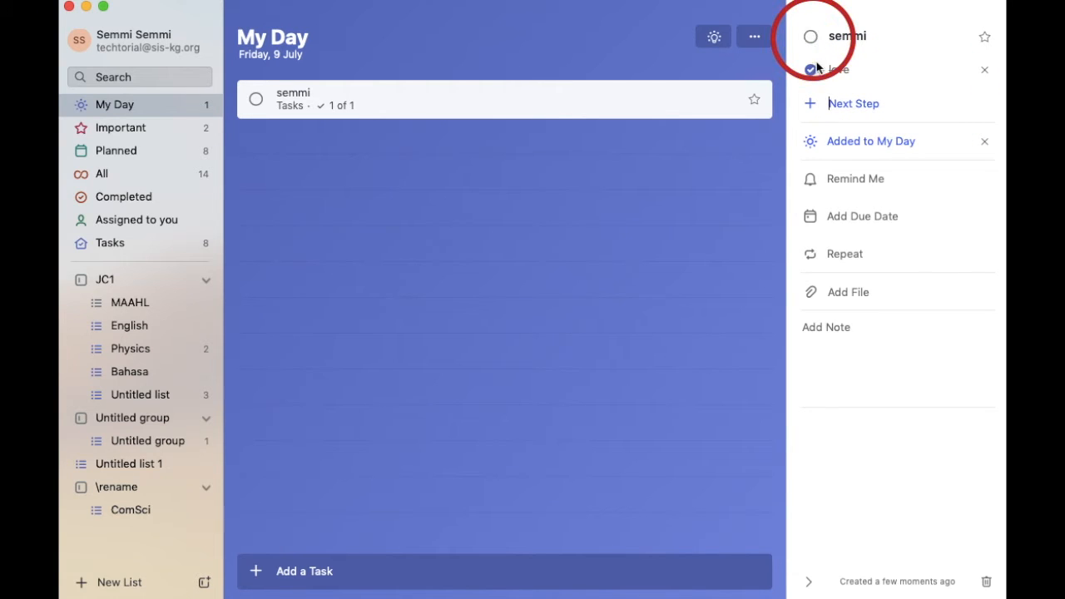
click(811, 69)
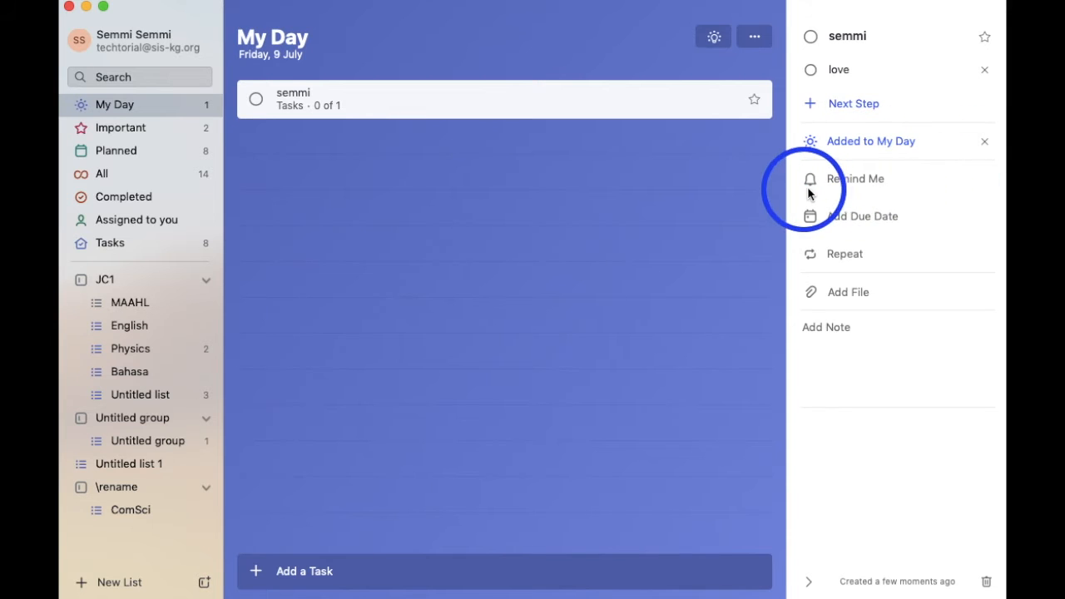
Review the task's reminder, due date and repeat options without choosing any of them.
click(861, 178)
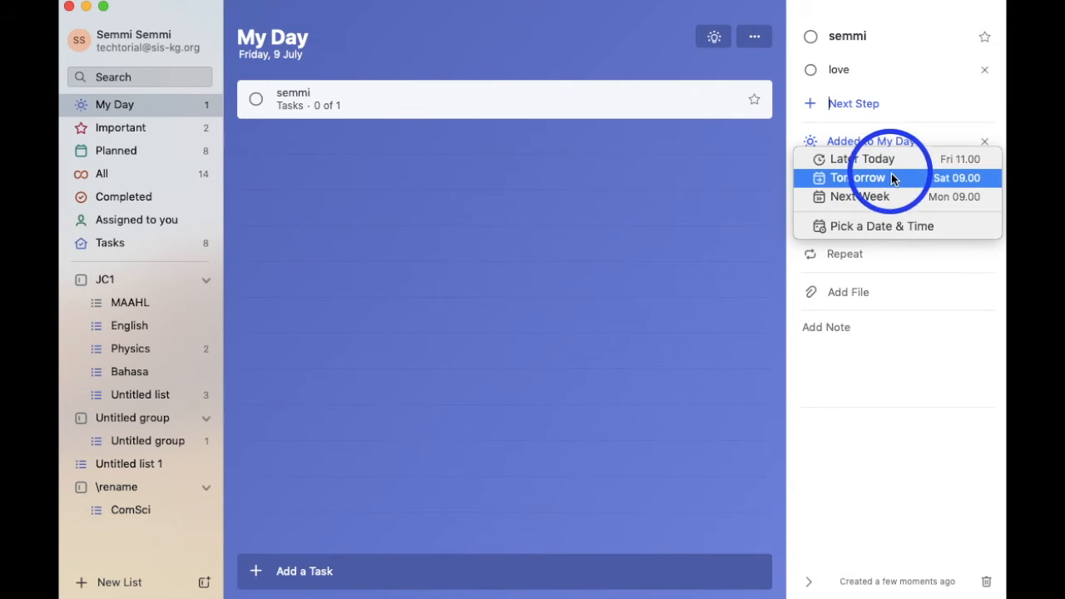
click(917, 383)
click(918, 213)
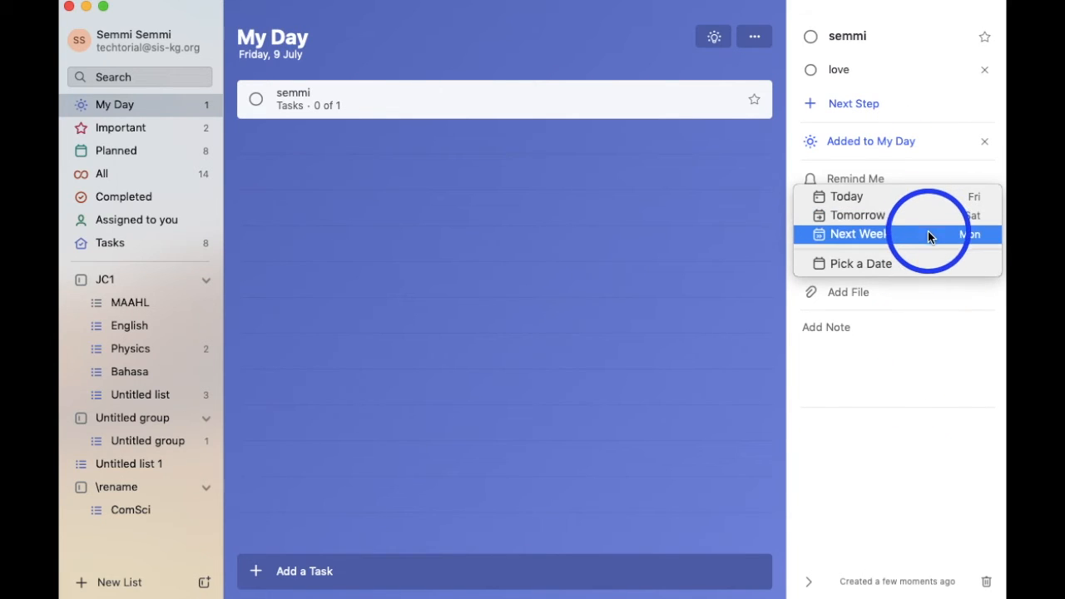
click(915, 352)
click(917, 256)
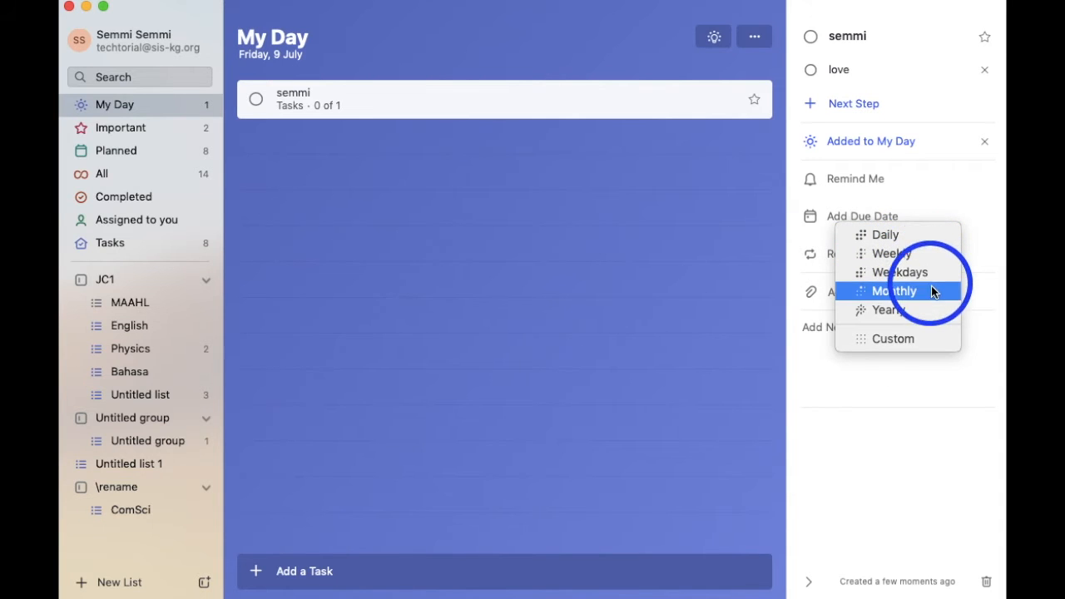
click(923, 393)
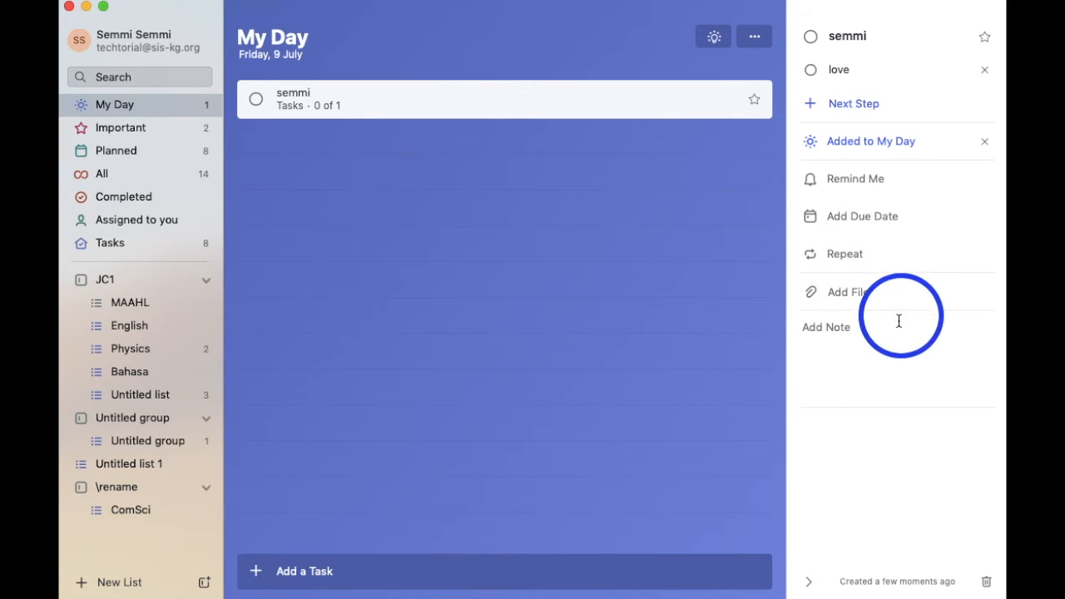
Add the note "hi!" to the task and close its details.
click(886, 337)
text(hi!)
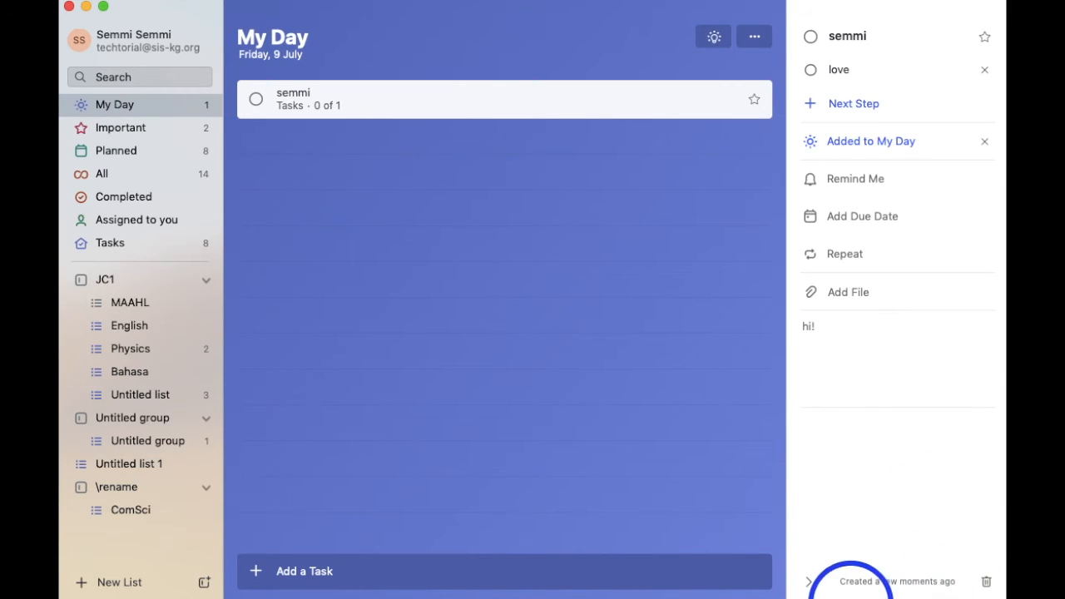
click(807, 582)
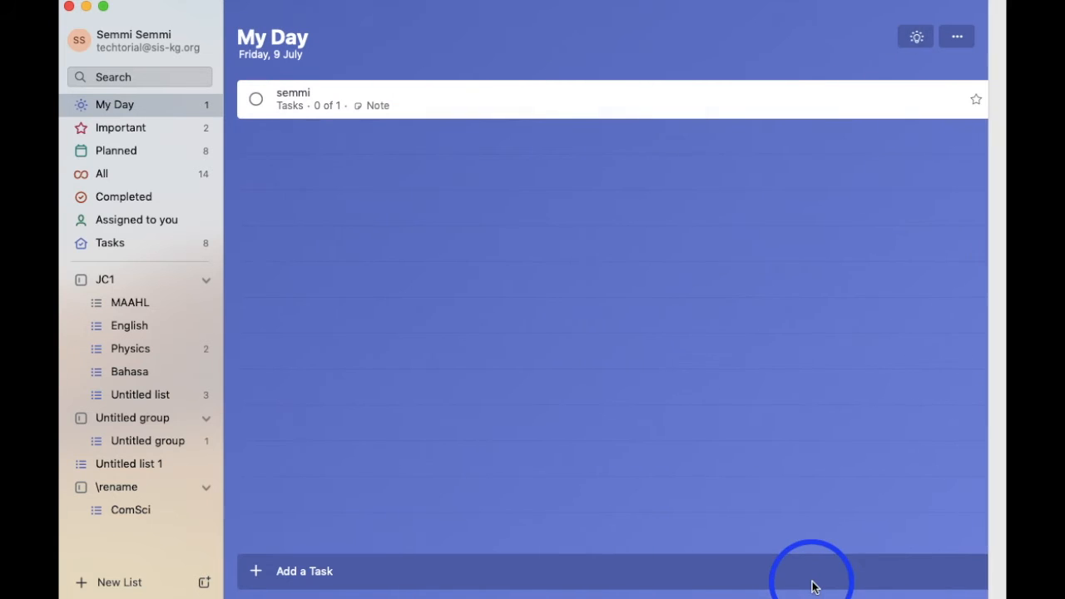
Review the actions available for the My Day task, including due dates, moving and deleting, without applying any.
click(477, 107)
right_click(476, 108)
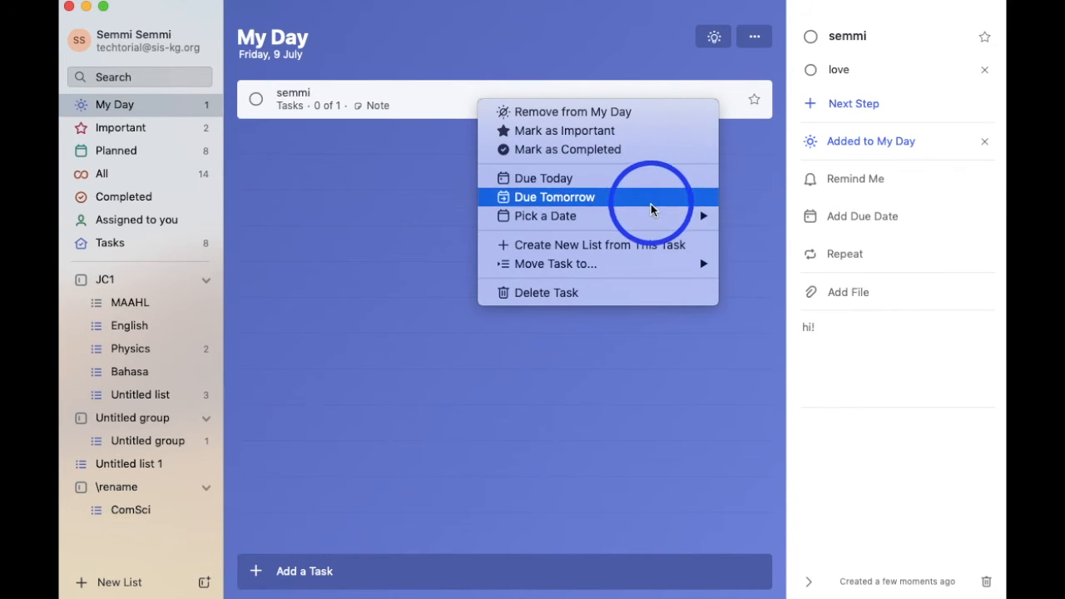
mouse_move(652, 212)
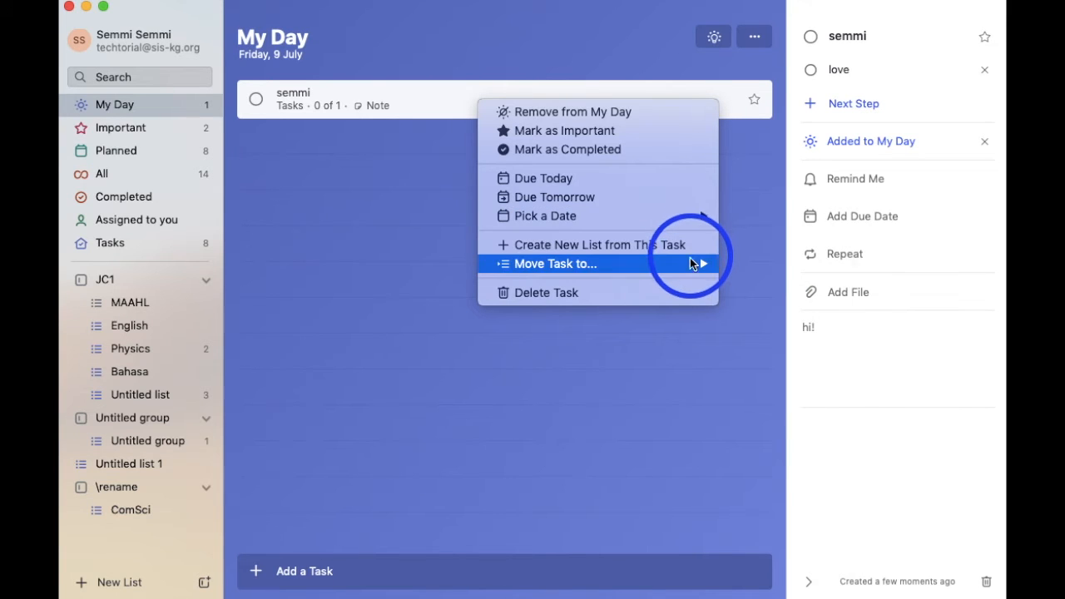
mouse_move(698, 264)
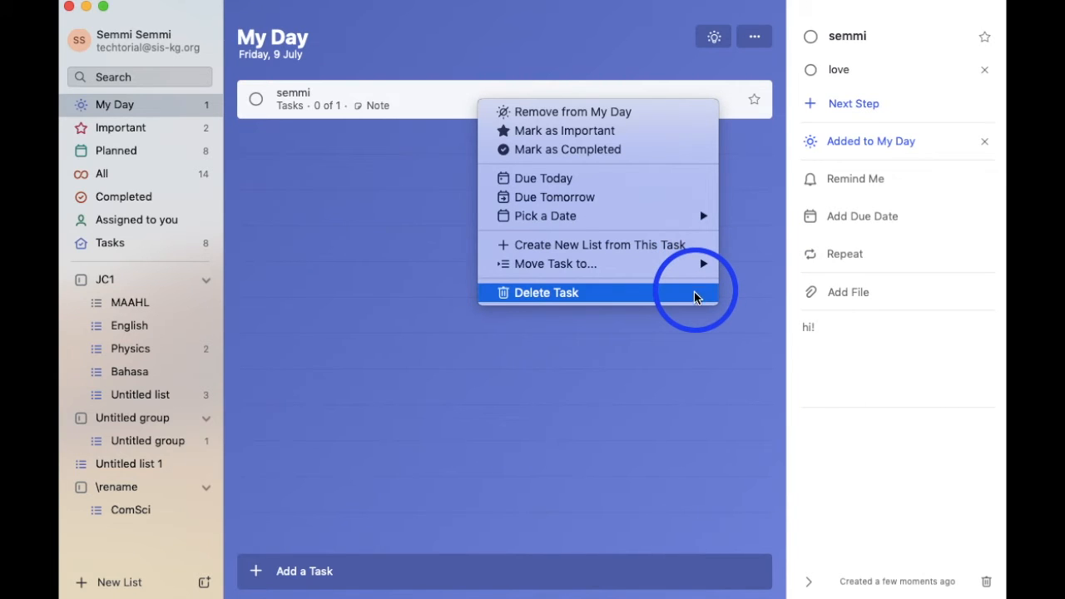
click(635, 356)
Move the My Day task into the English list of the JC1 group.
drag(361, 99, 136, 330)
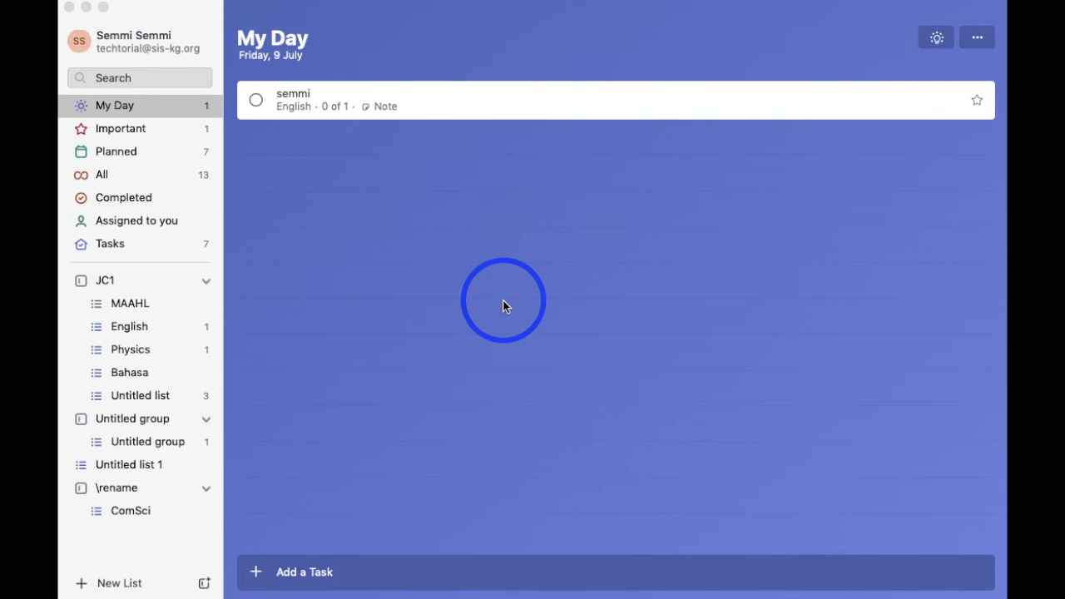
Add the suggested earlier task "hi" from the Physics list to My Day.
click(935, 38)
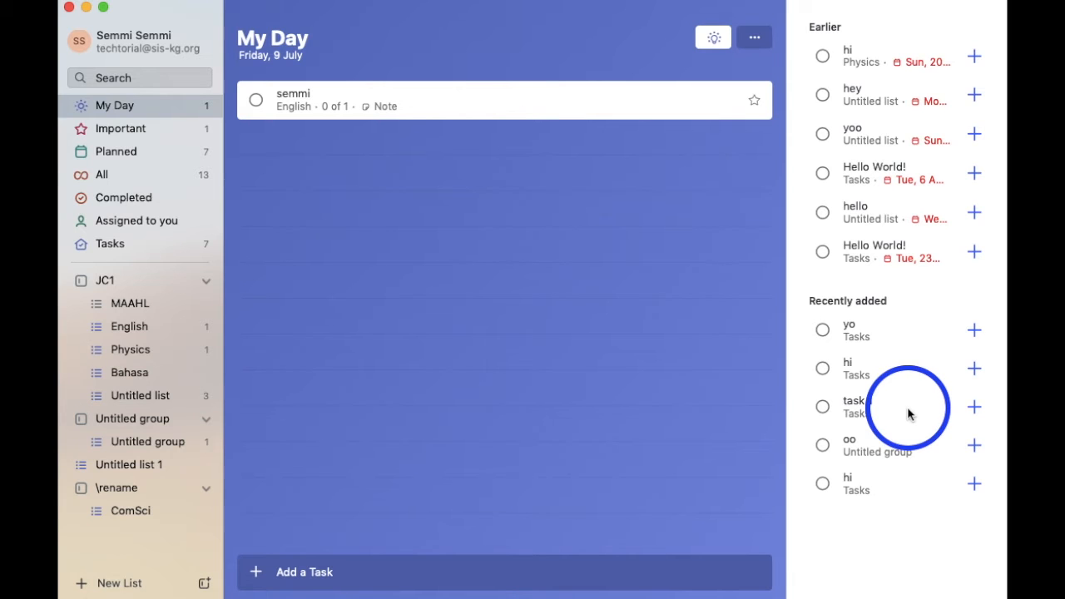
click(974, 60)
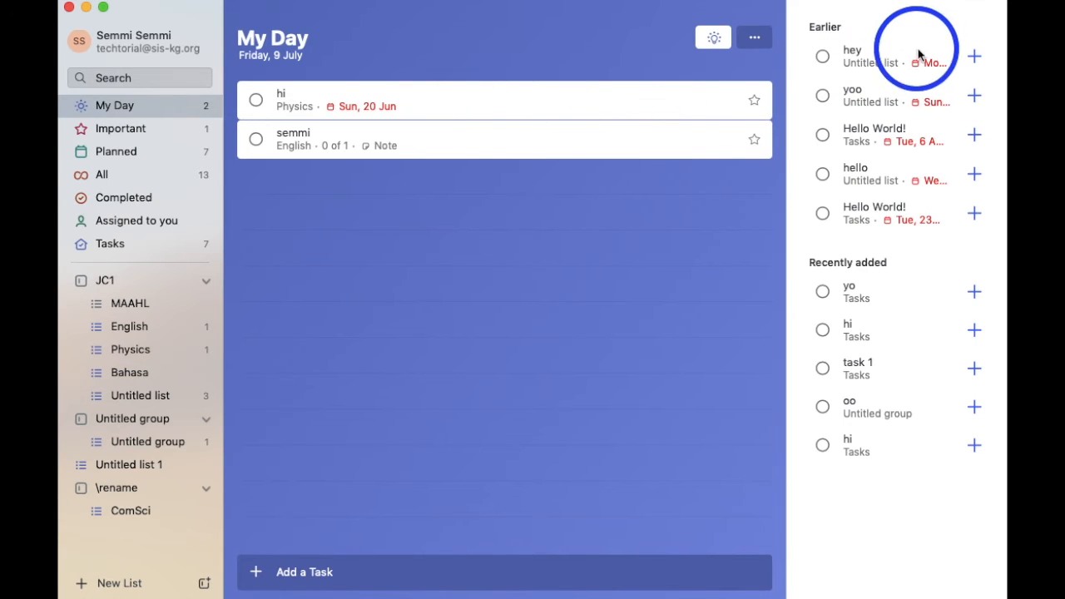
Add the suggested earlier task "hey" to My Day and mark the suggested task "yoo" as completed.
drag(869, 60, 532, 182)
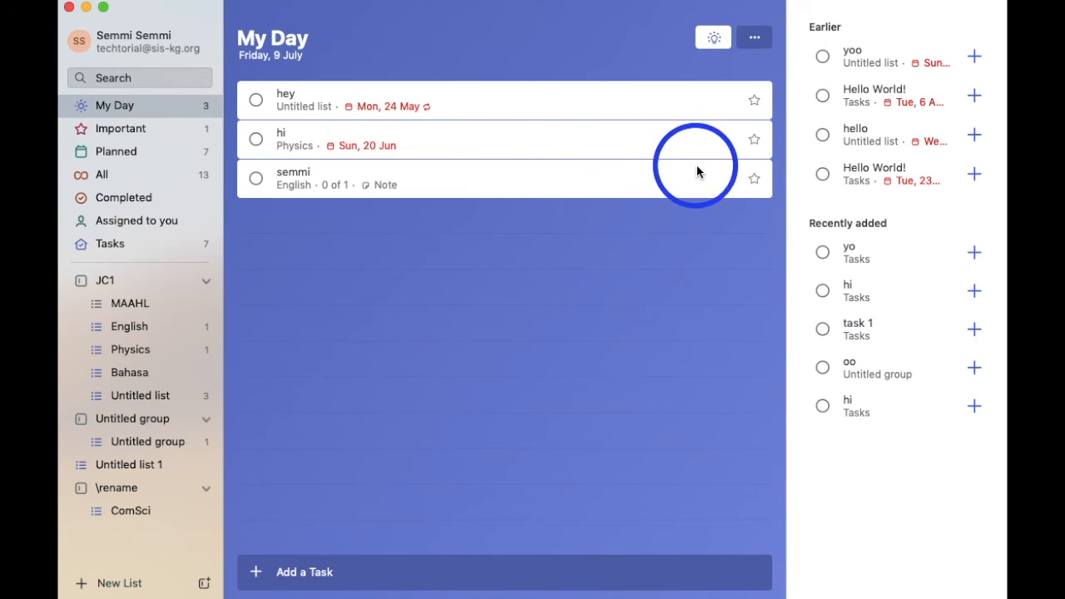
click(822, 56)
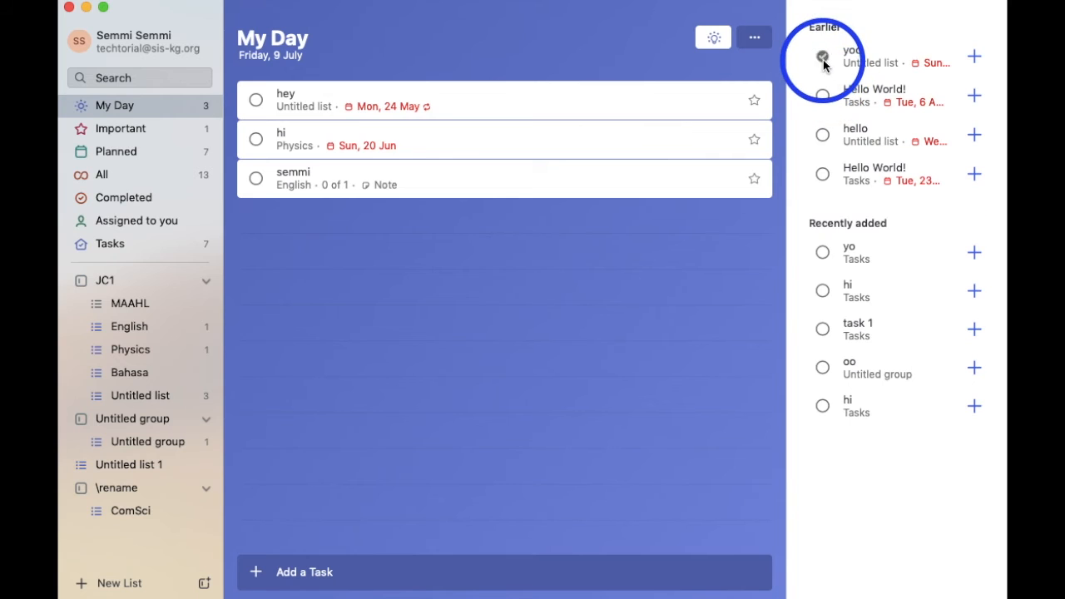
key(super+z)
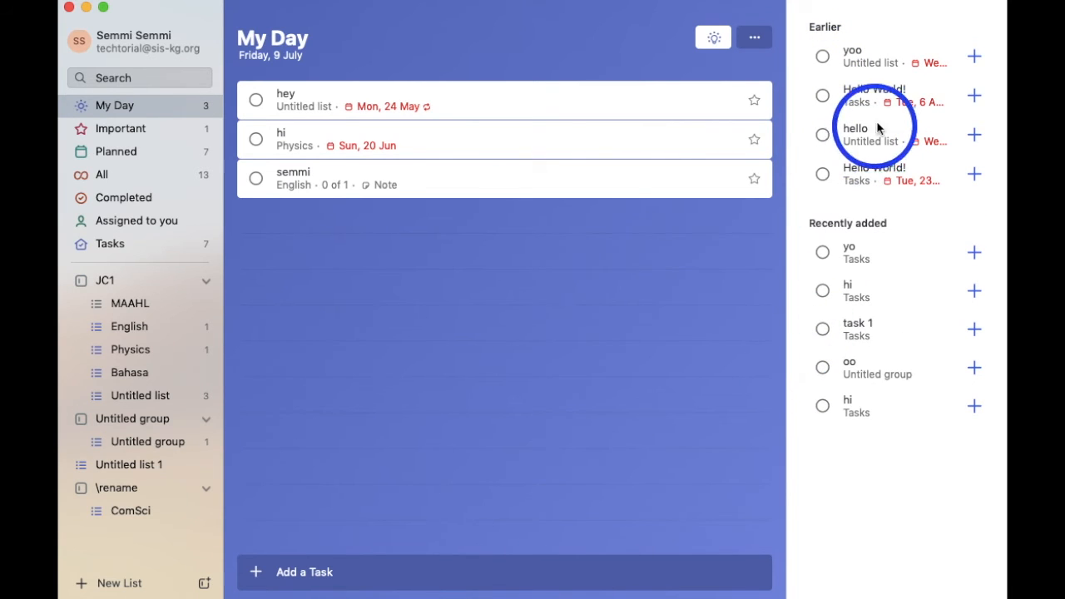
Check the details of the suggested earlier task "yoo" and close them without making changes.
click(856, 56)
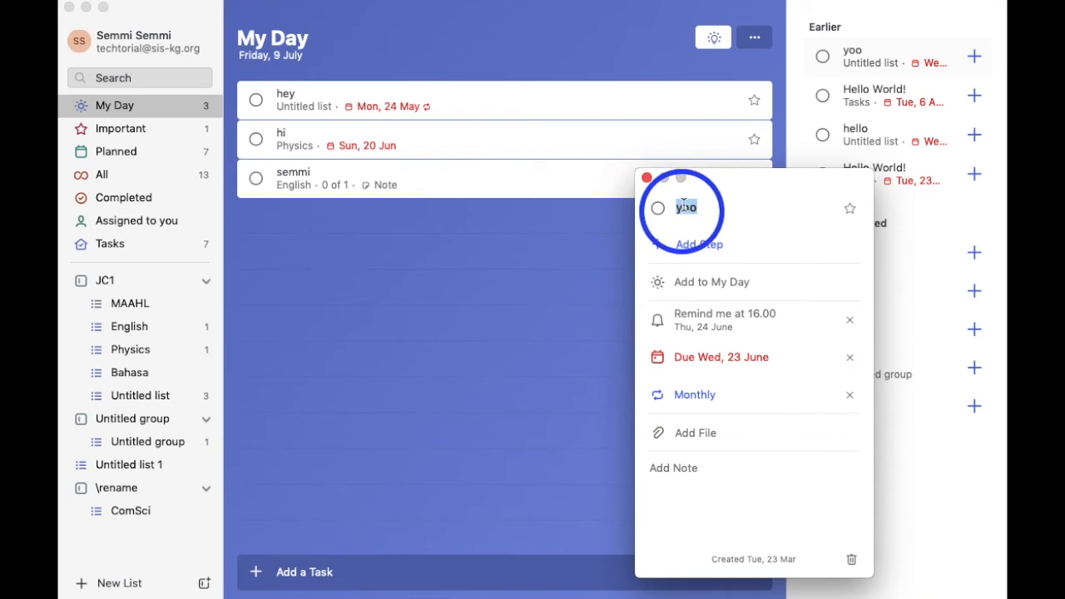
click(647, 178)
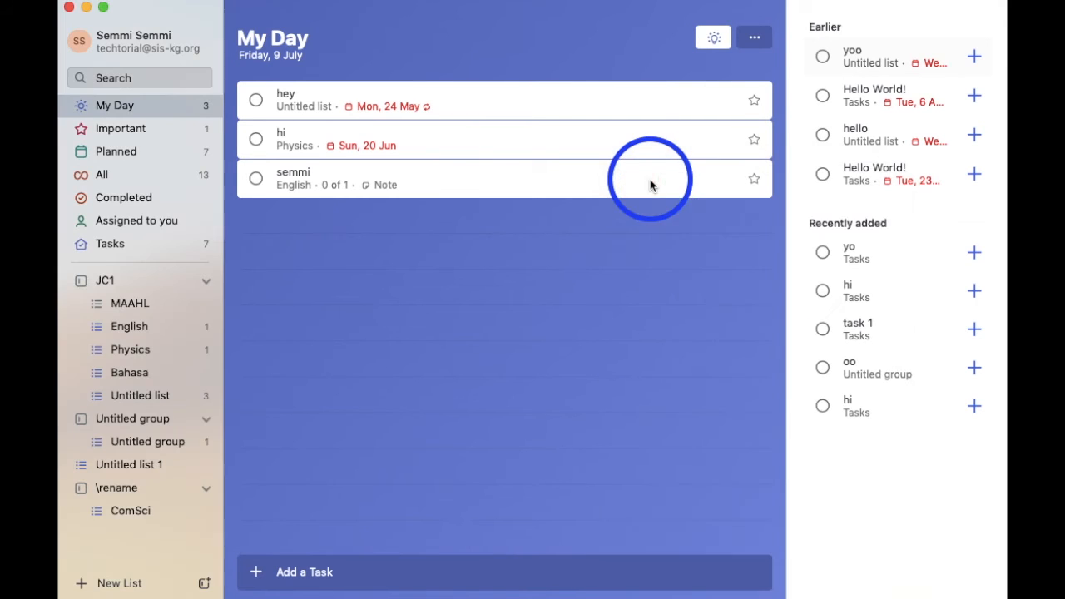
Try sorting the My Day tasks by importance and clear that sorting.
click(756, 39)
mouse_move(791, 68)
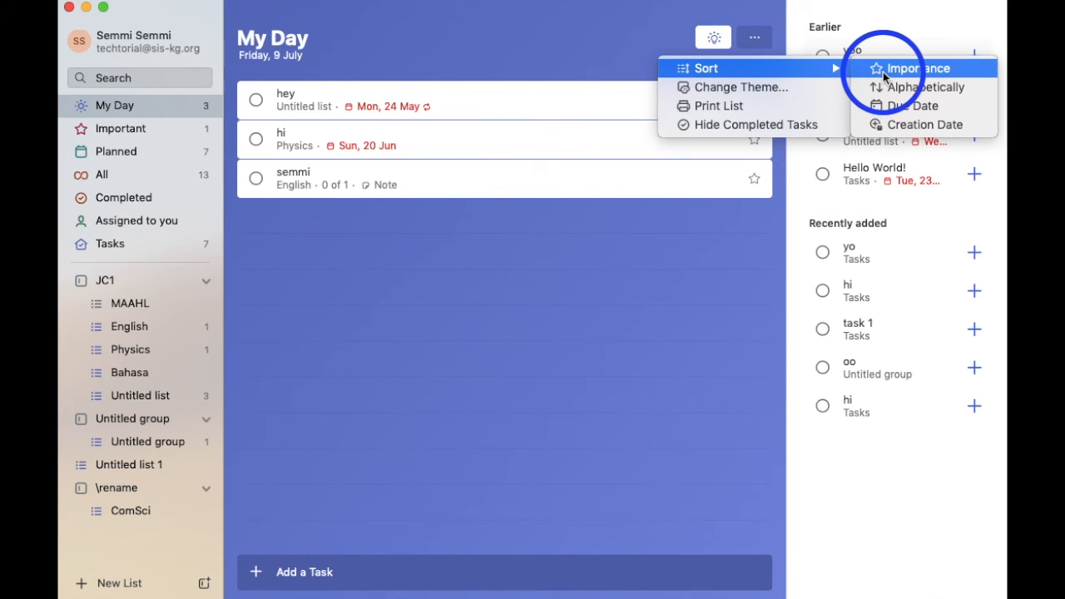
click(883, 75)
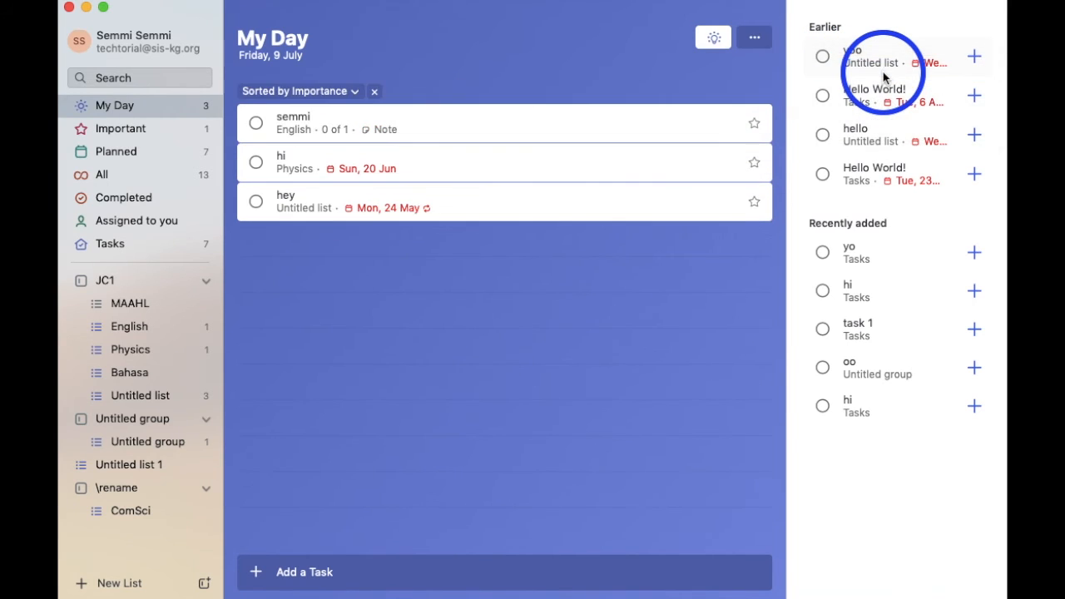
click(377, 93)
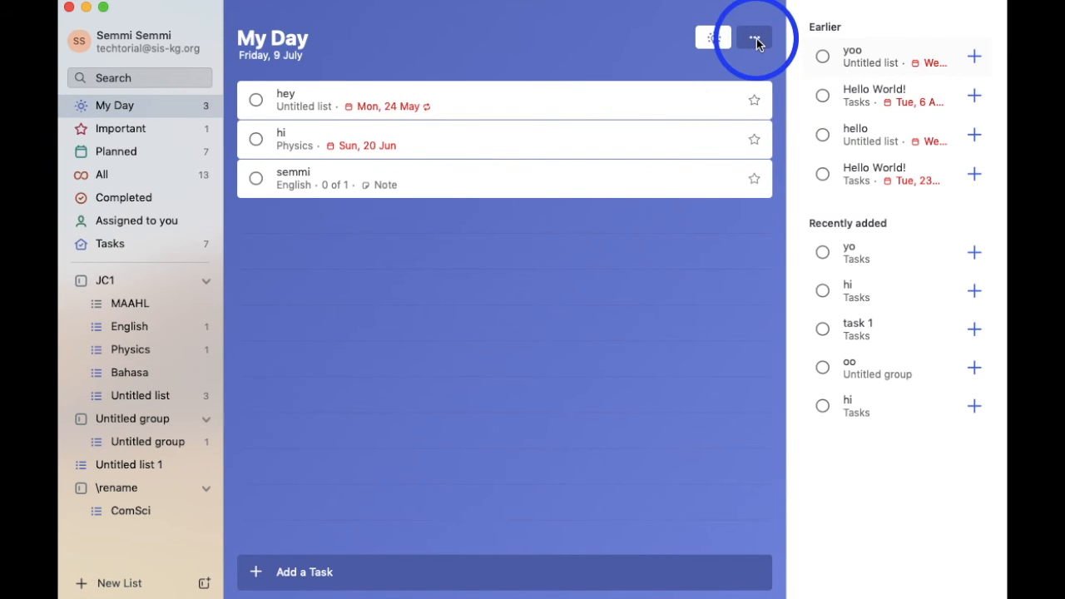
Change the My Day theme to the green fern photo background.
click(754, 40)
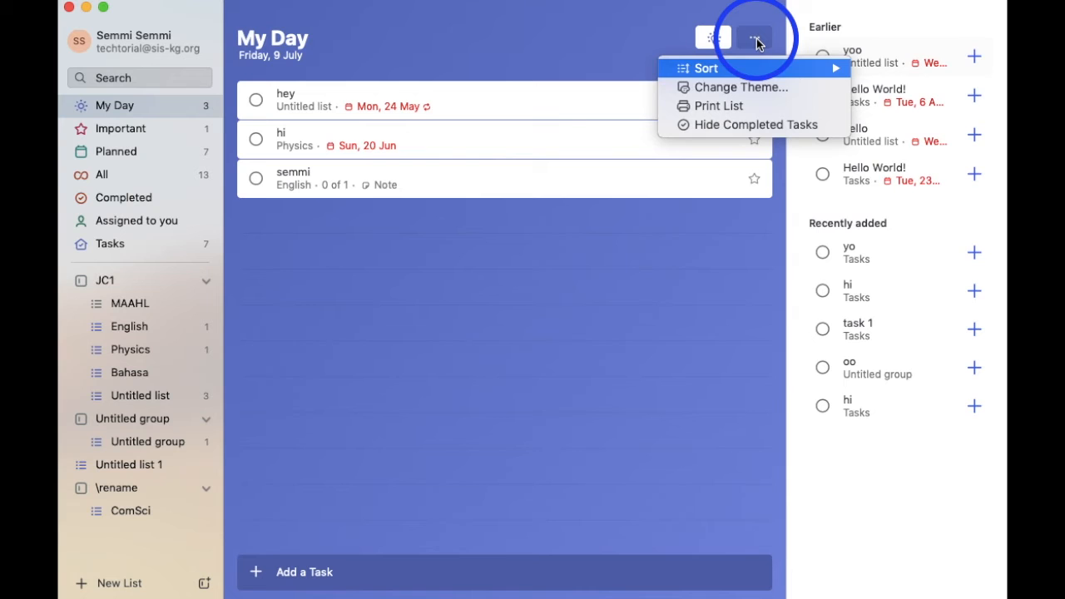
click(764, 87)
click(694, 109)
click(688, 171)
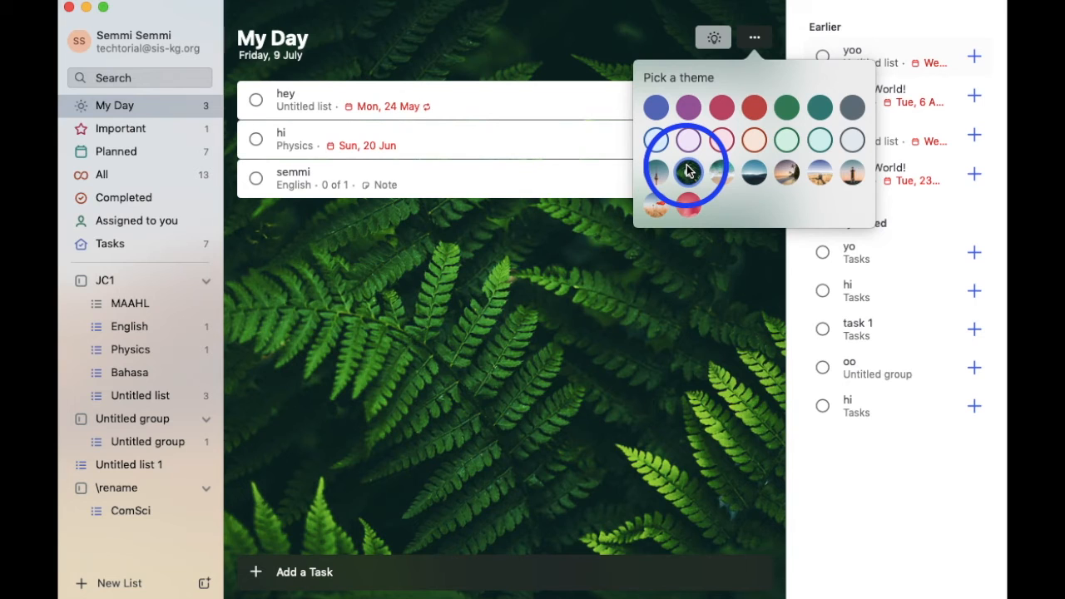
click(751, 42)
Review the remaining My Day options, including printing the list and hiding completed tasks, without applying any.
click(751, 42)
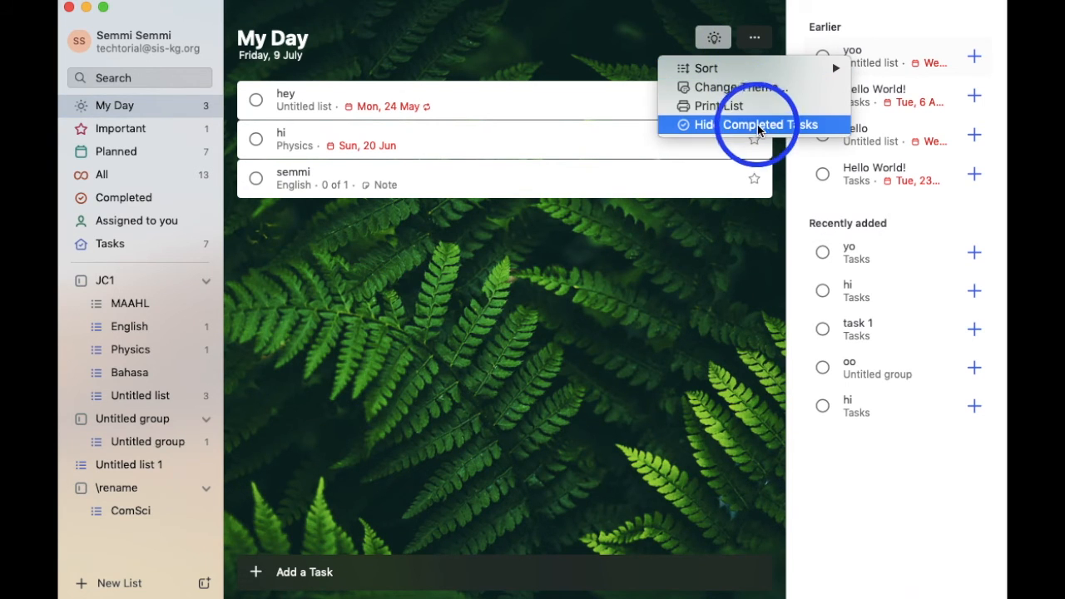
click(185, 334)
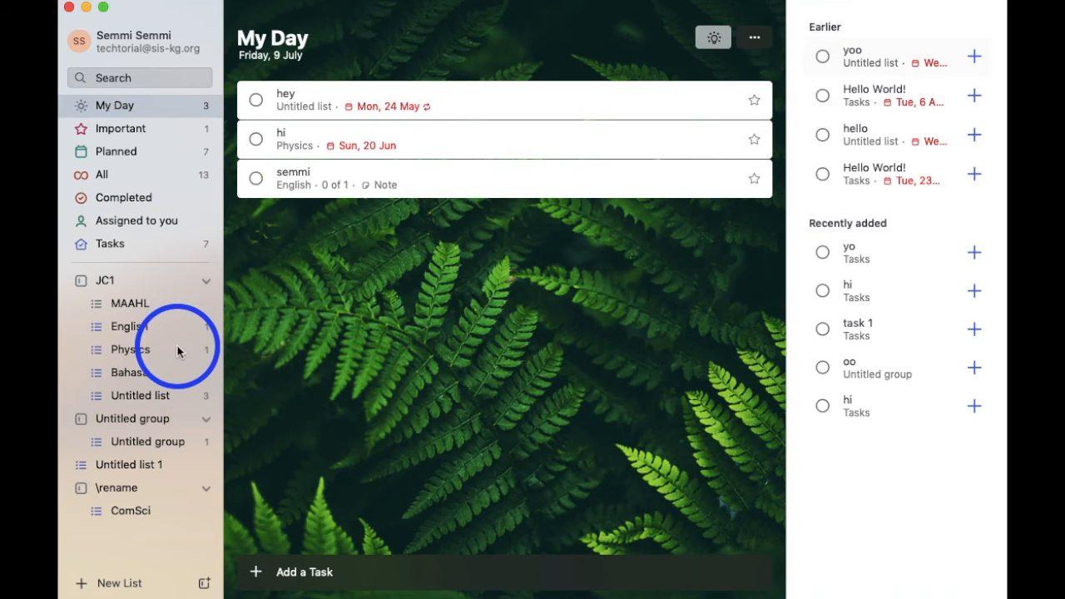
Open the Physics list and review its list options and sharing invitation without inviting anyone.
click(178, 348)
click(978, 41)
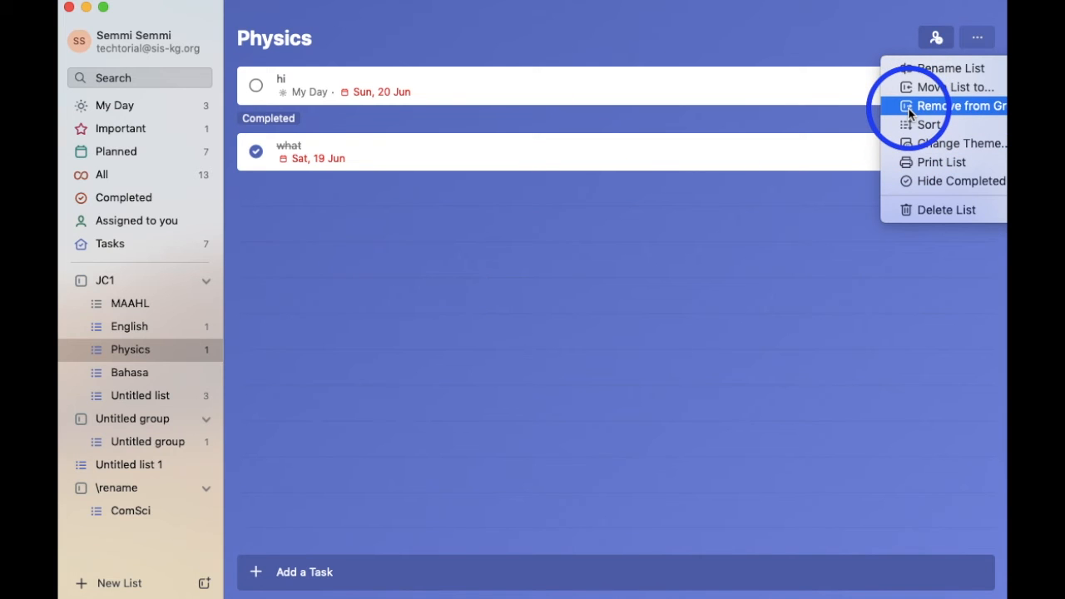
click(934, 38)
click(931, 40)
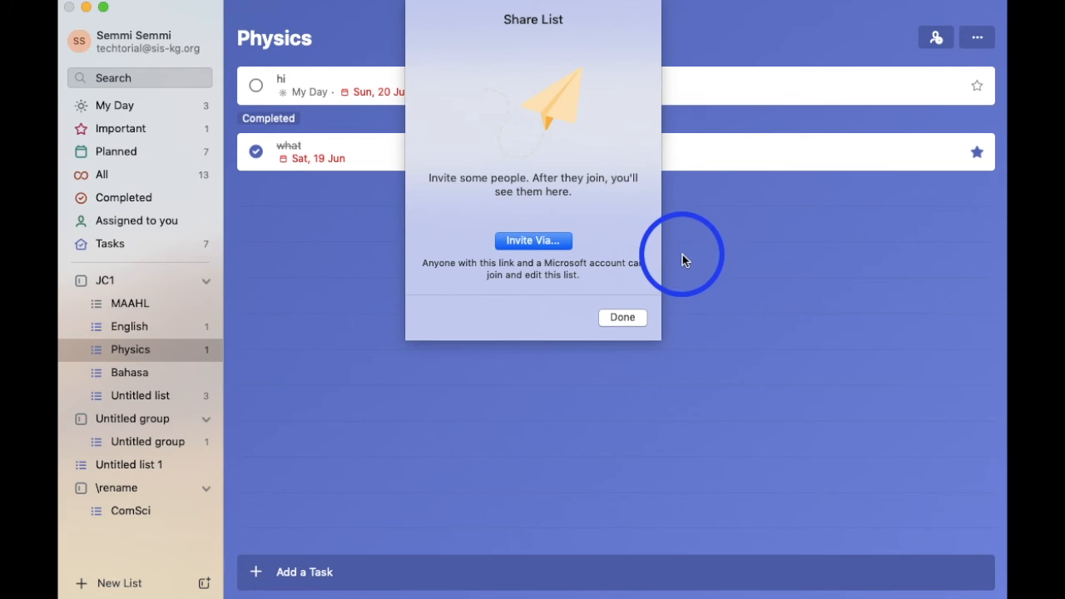
click(631, 317)
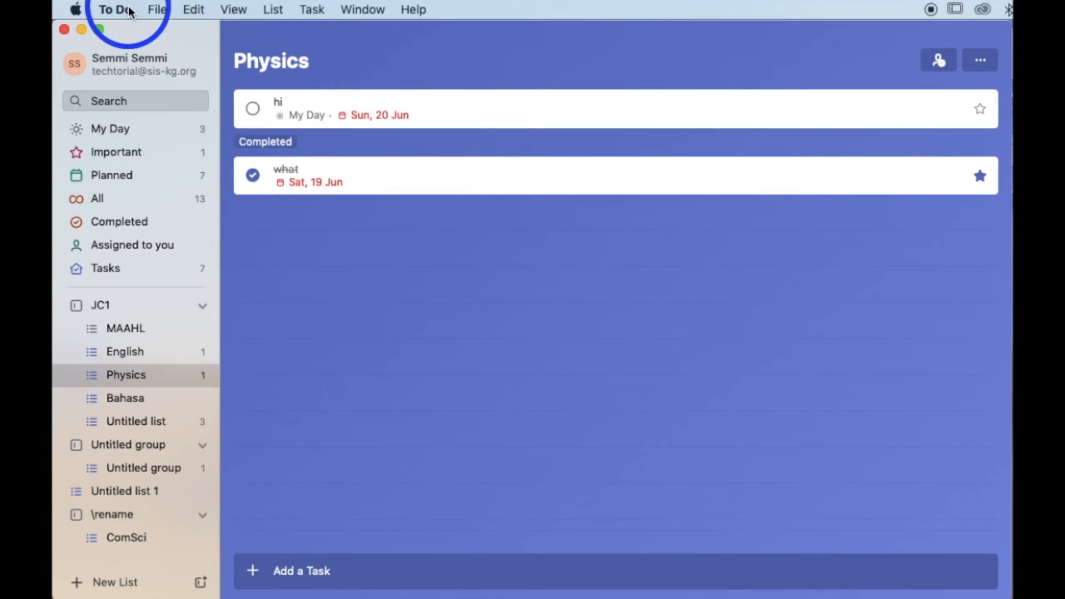
Open the general preferences and turn off sending usage data to Microsoft.
click(129, 10)
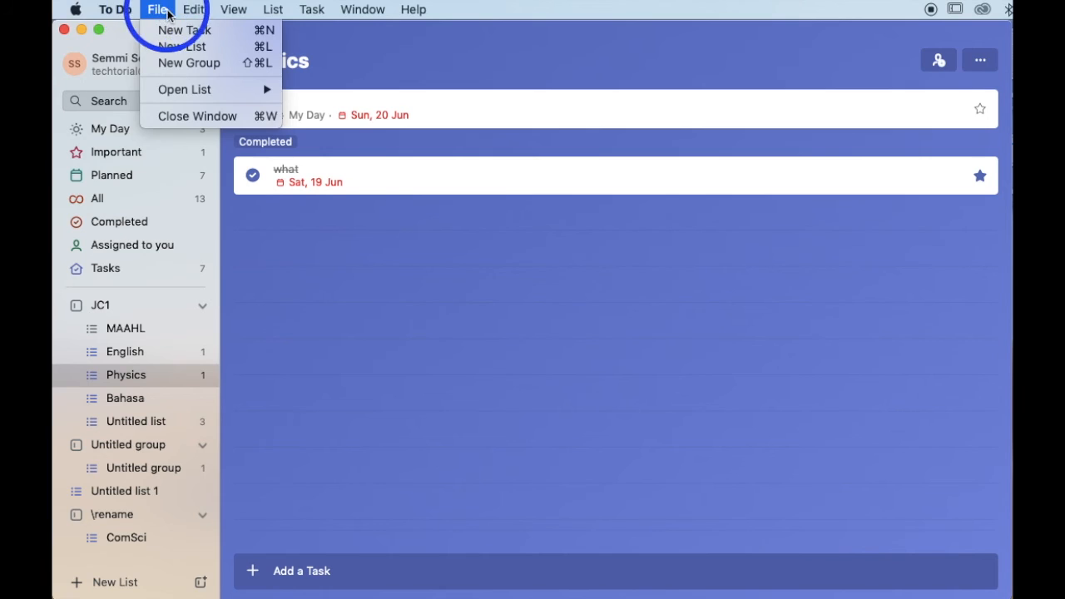
click(129, 57)
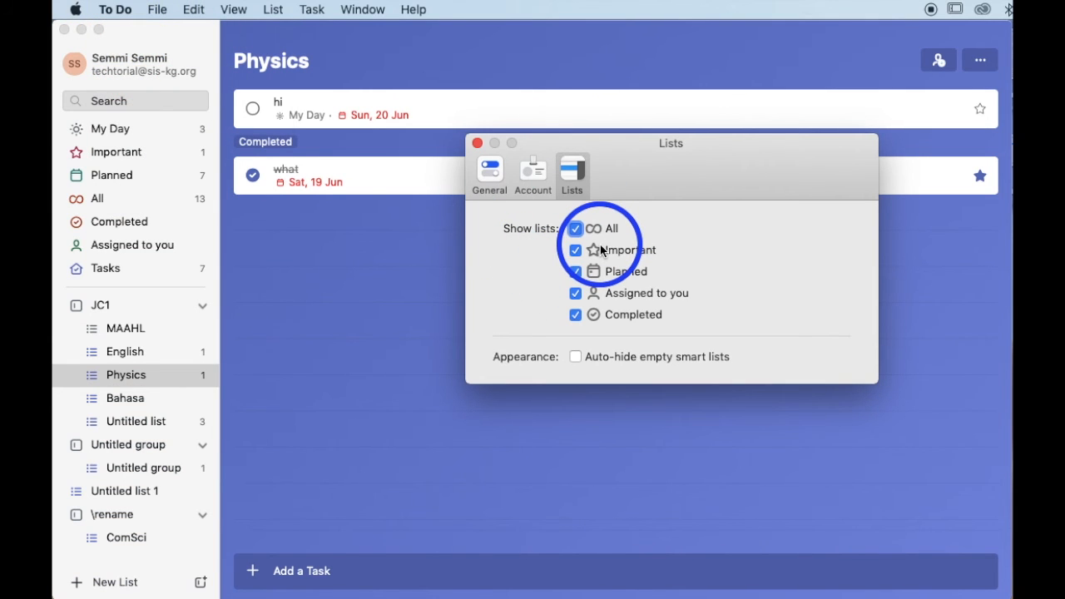
click(493, 173)
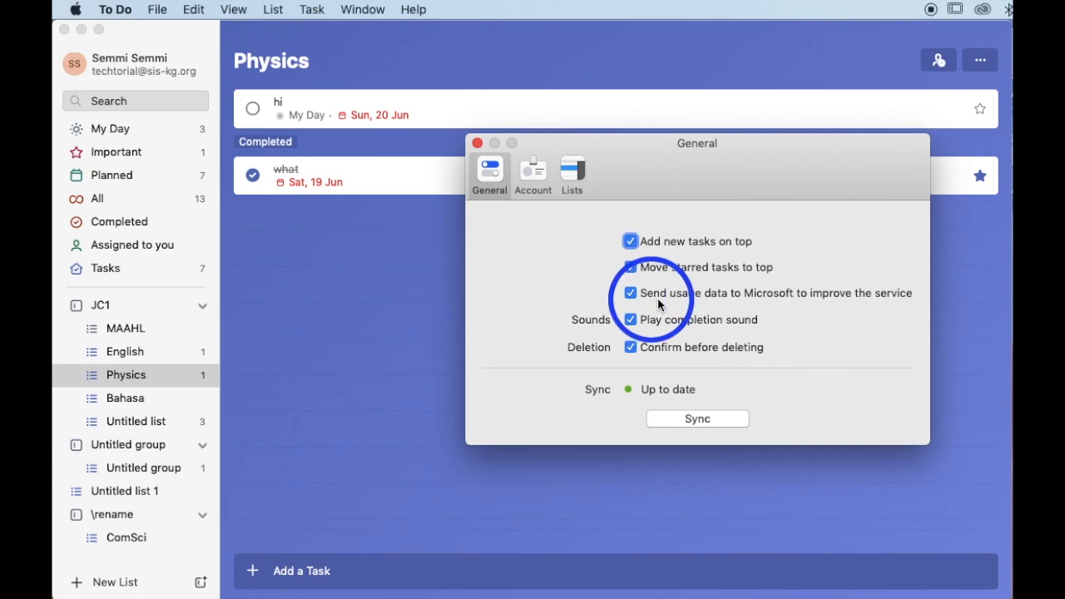
click(630, 292)
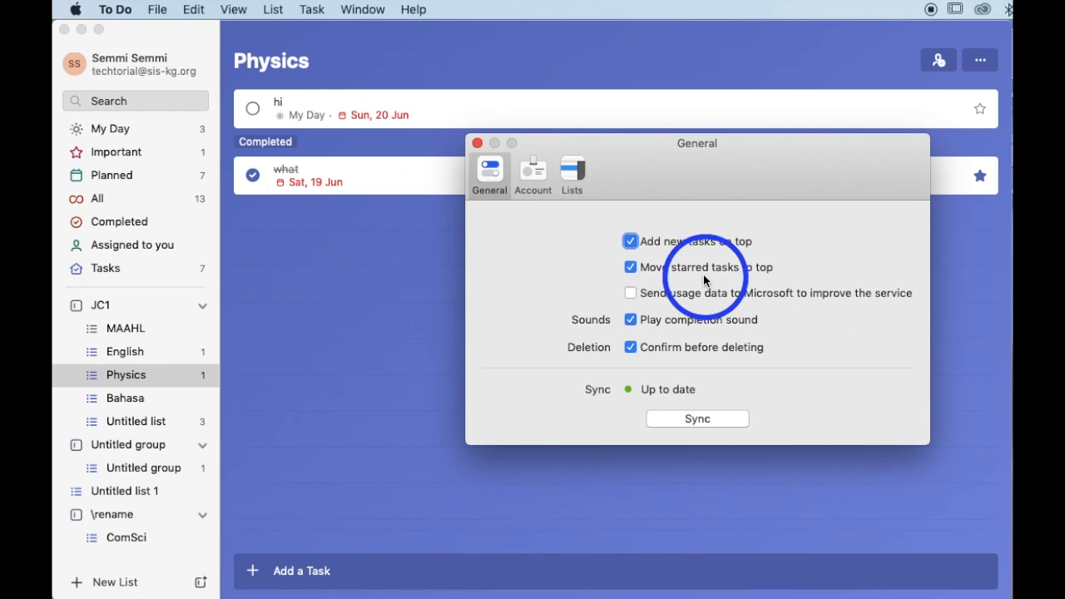
Review the account settings and turn on auto-hiding of empty smart lists in the list preferences.
click(529, 178)
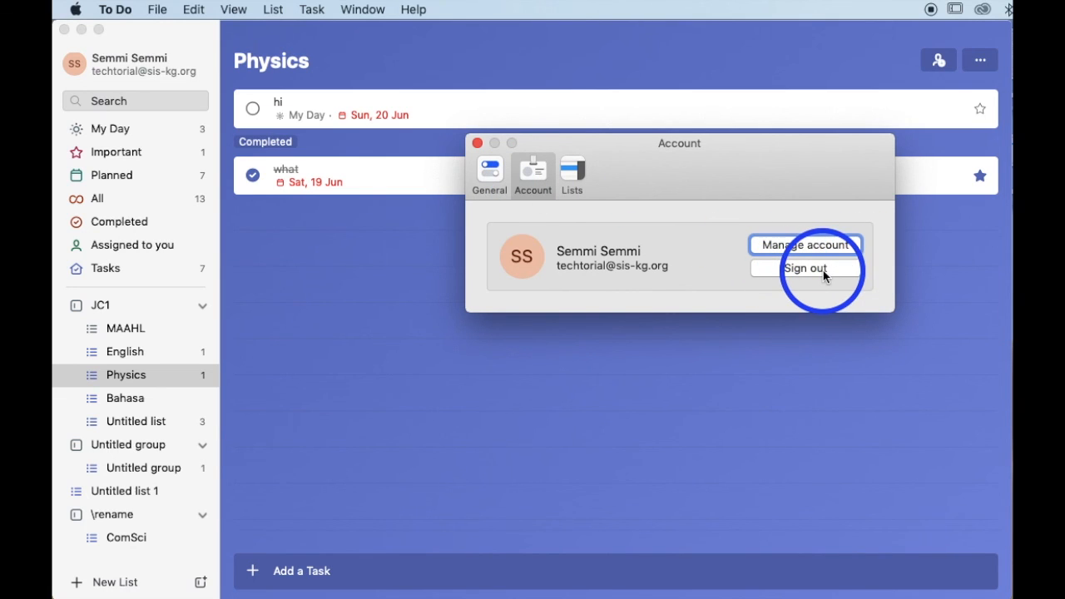
click(573, 172)
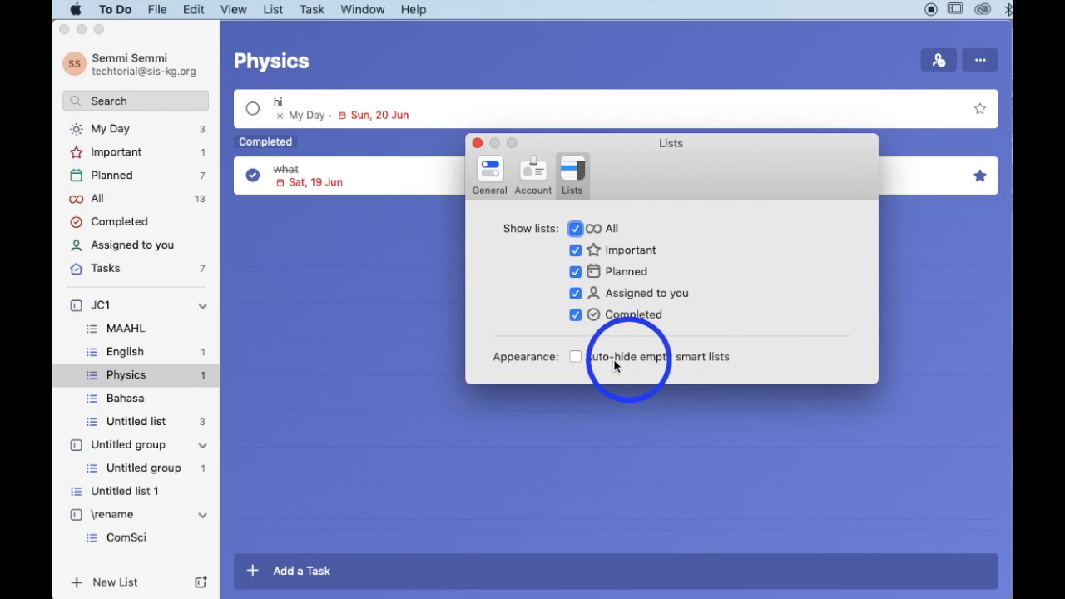
click(575, 357)
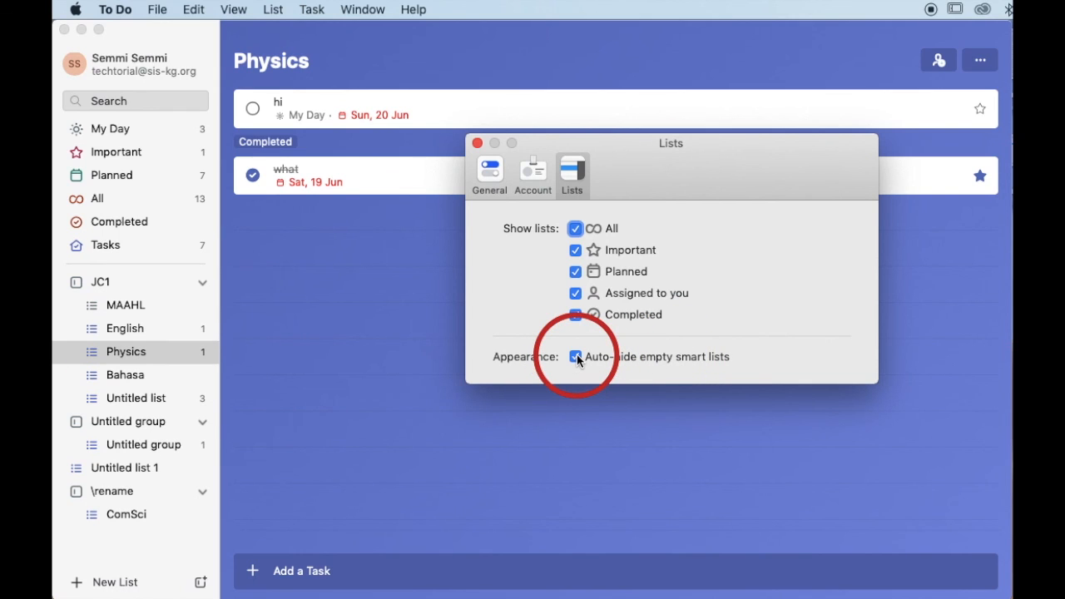
click(575, 357)
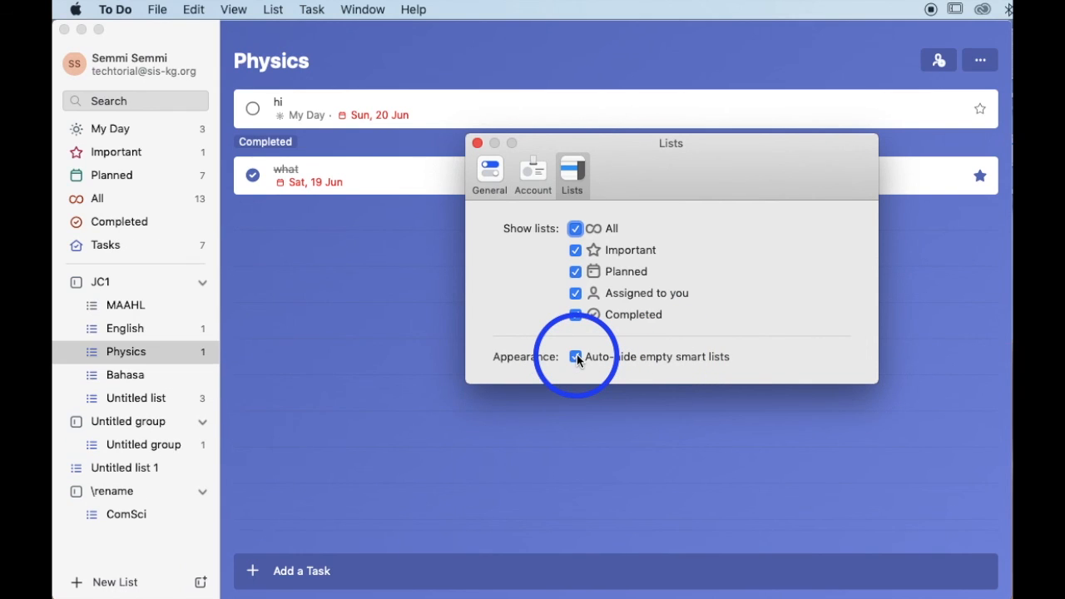